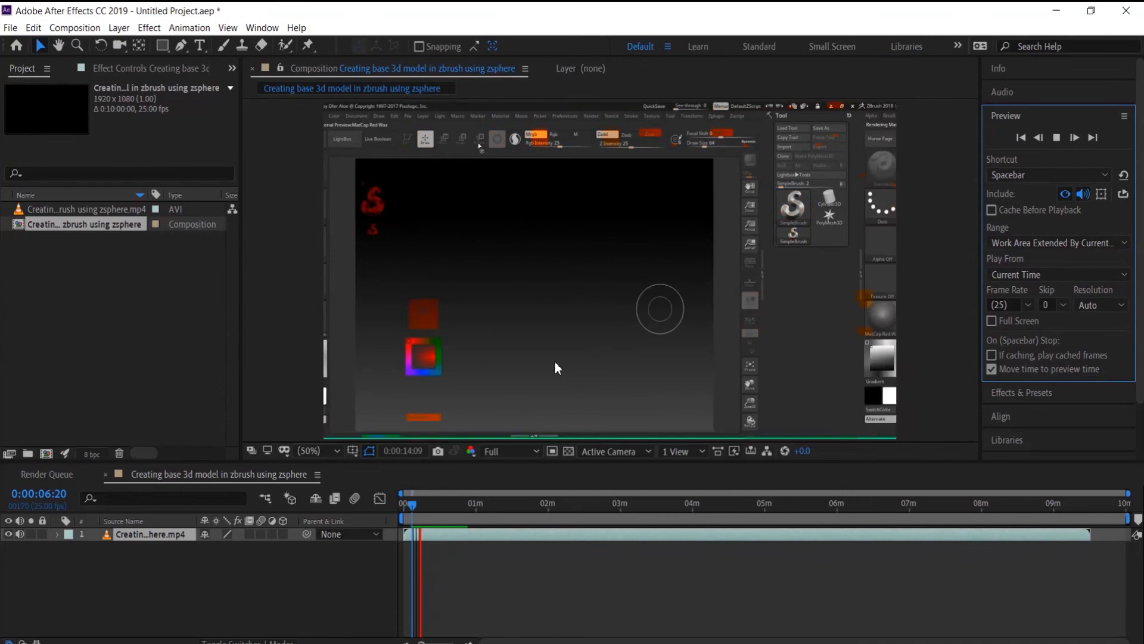
Move the current time back to about 0:00:04:24 and set the composition's frame rate to 15 fps
{"action": "left_click", "coordinate": [414, 509]}
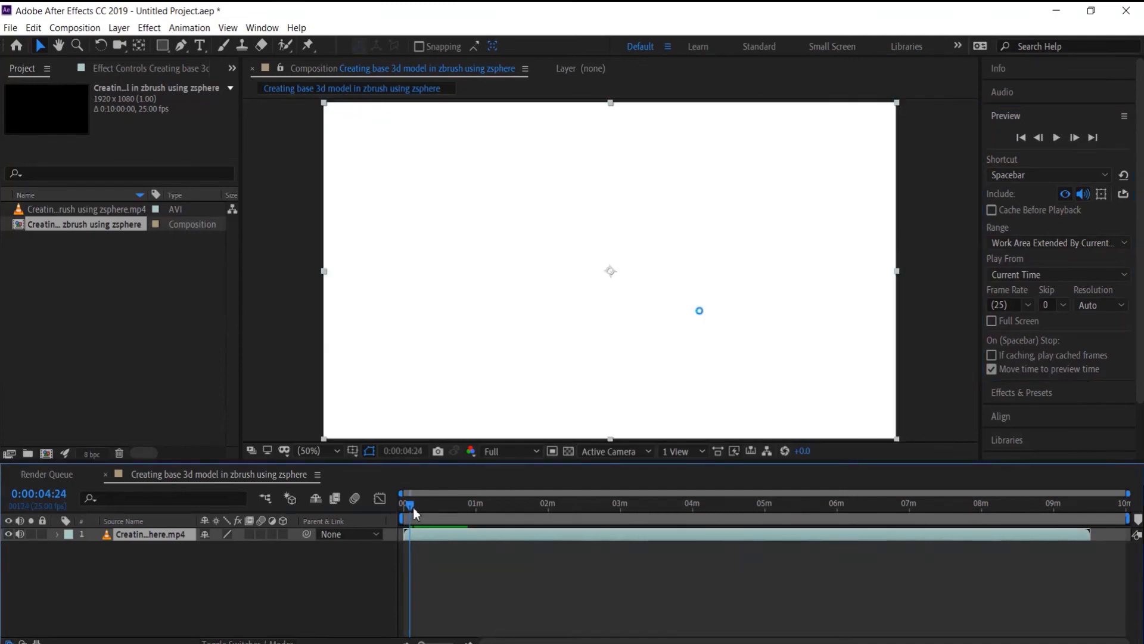
{"action": "right_click", "coordinate": [99, 224]}
{"action": "left_click", "coordinate": [137, 232]}
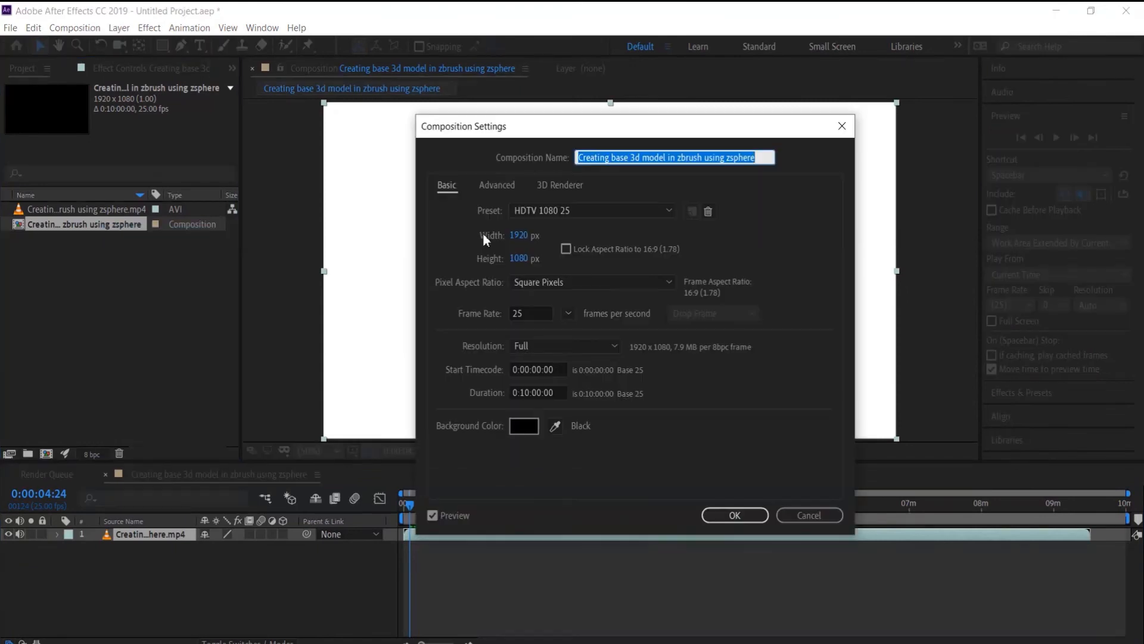
{"action": "left_click", "coordinate": [569, 313]}
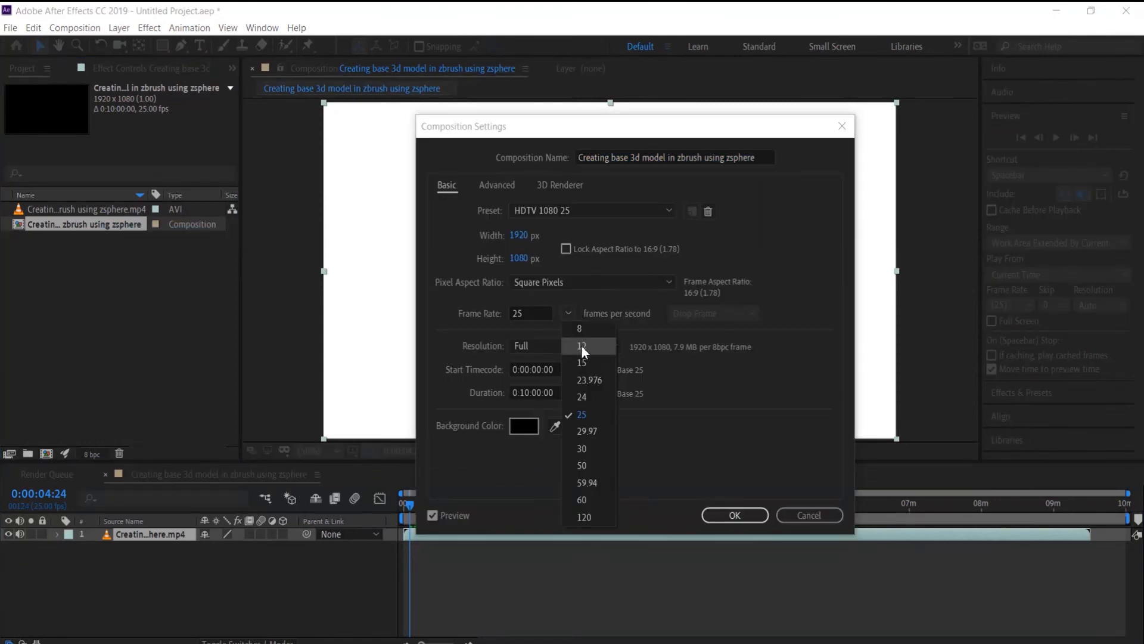
{"action": "left_click", "coordinate": [587, 363]}
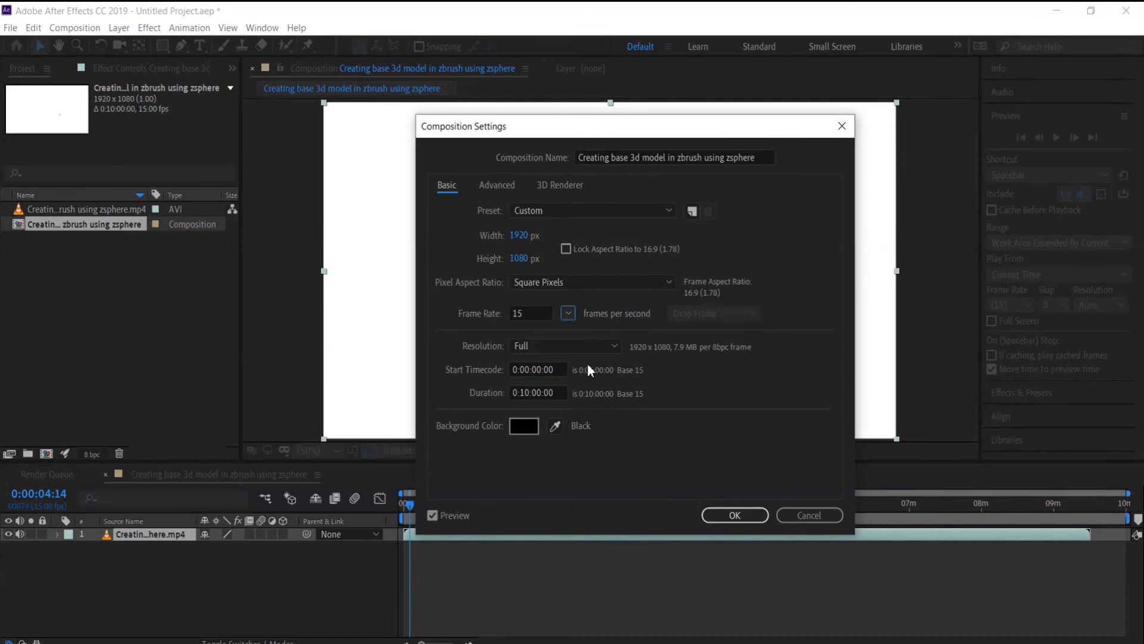
{"action": "left_click", "coordinate": [736, 516]}
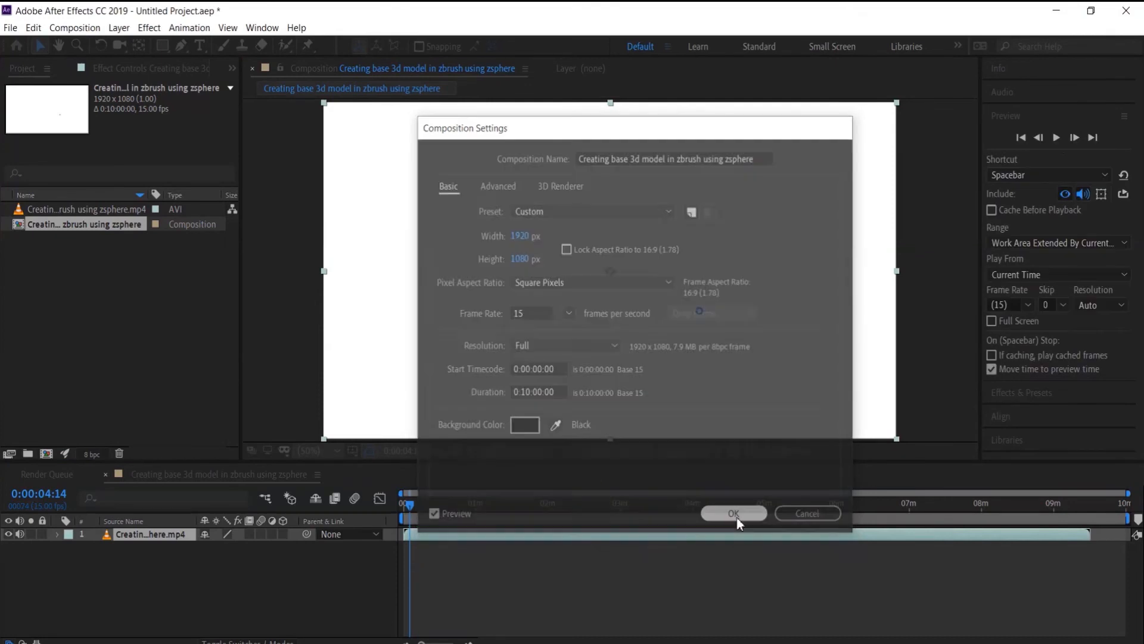
Play the composition preview at 15 fps to check the playback, and stop it
{"action": "left_click", "coordinate": [1057, 138]}
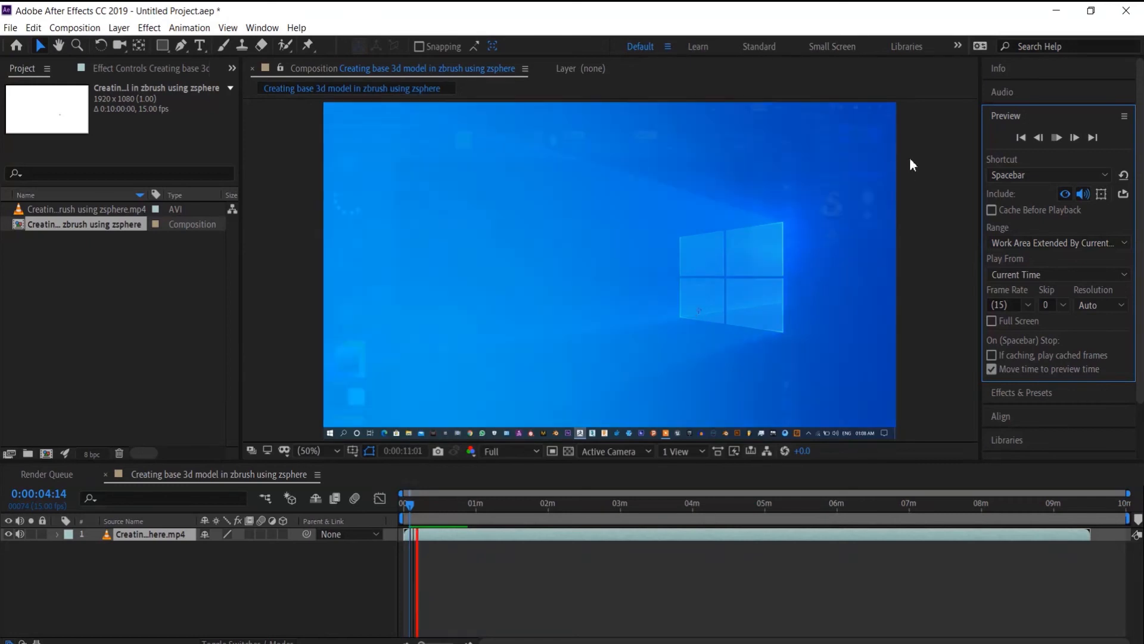
{"action": "left_click", "coordinate": [1055, 137]}
{"action": "left_click", "coordinate": [850, 255]}
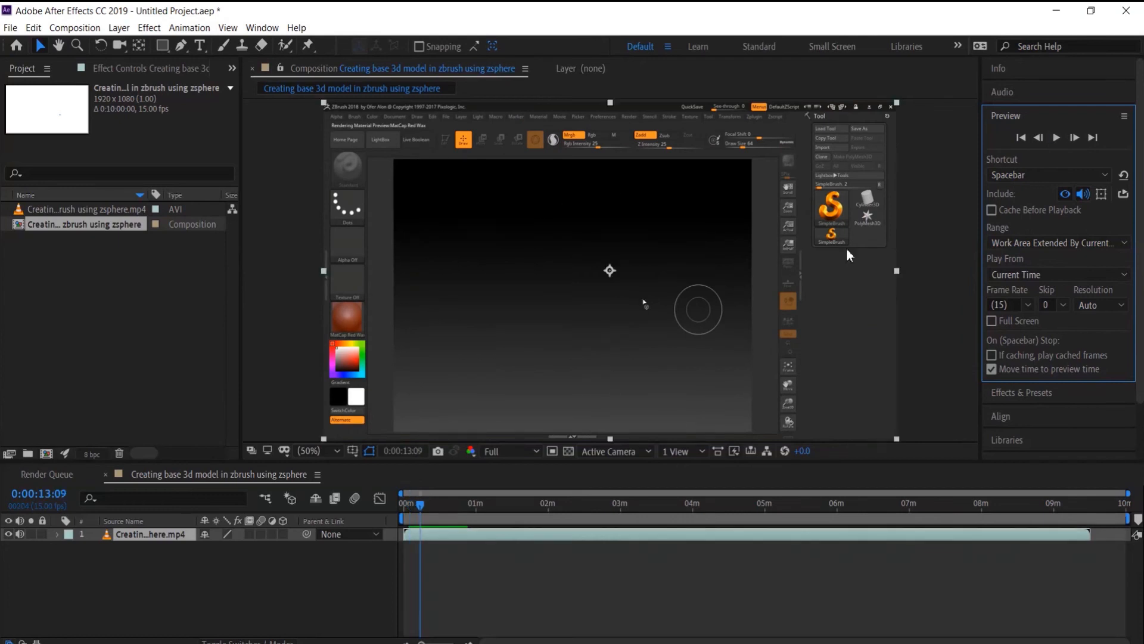
Set the composition's frame rate to 8 fps
{"action": "right_click", "coordinate": [102, 224]}
{"action": "left_click", "coordinate": [120, 233]}
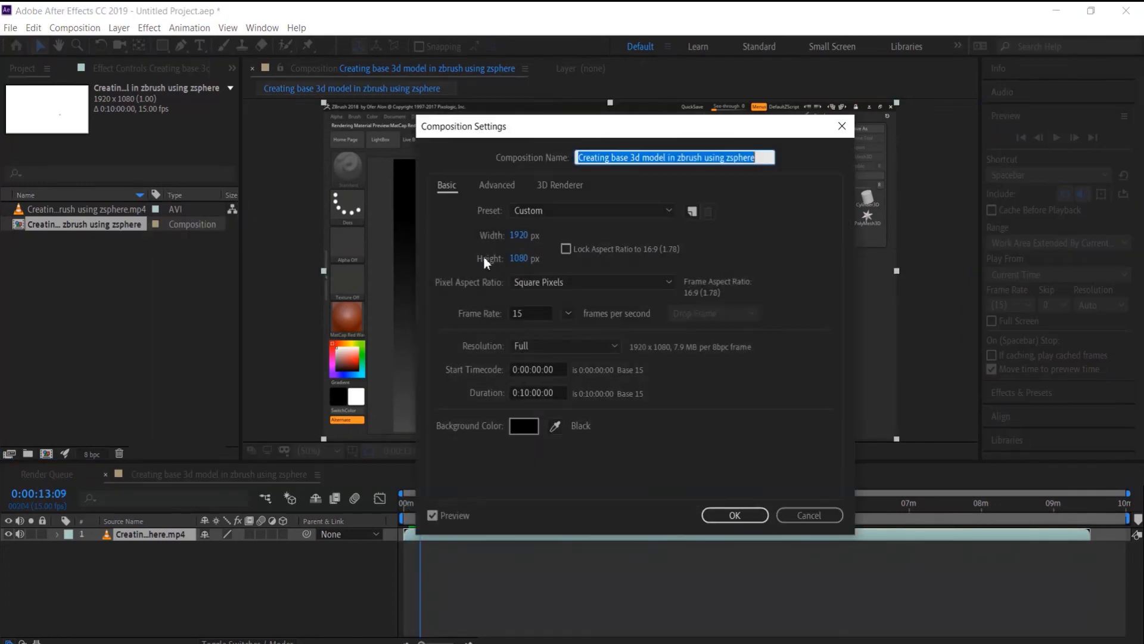
{"action": "left_click", "coordinate": [567, 318]}
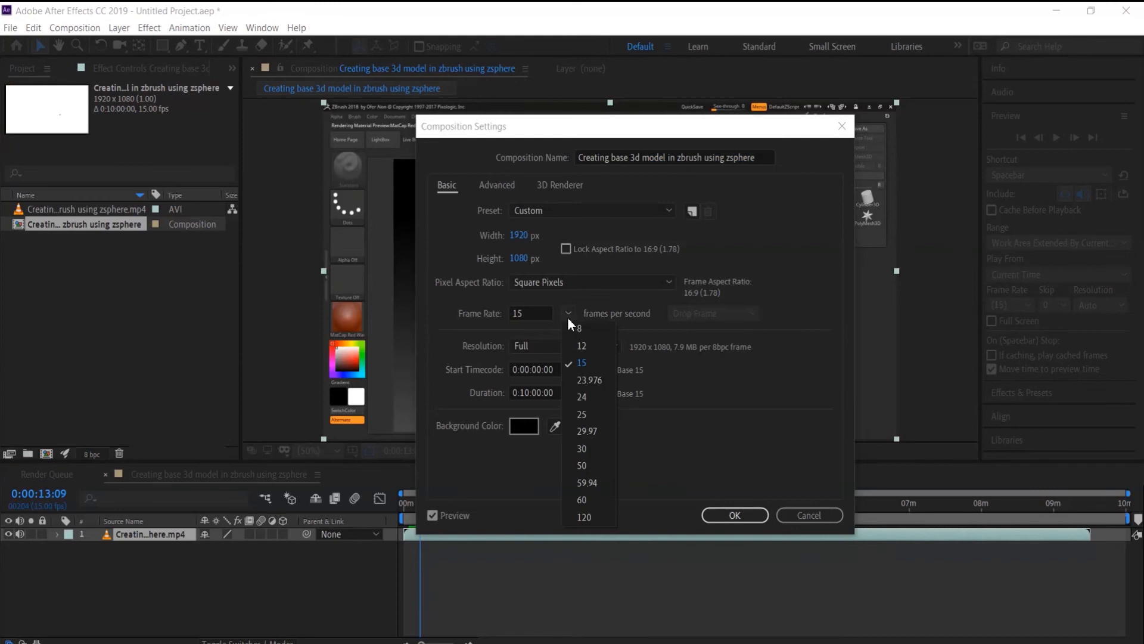
{"action": "left_click", "coordinate": [584, 334]}
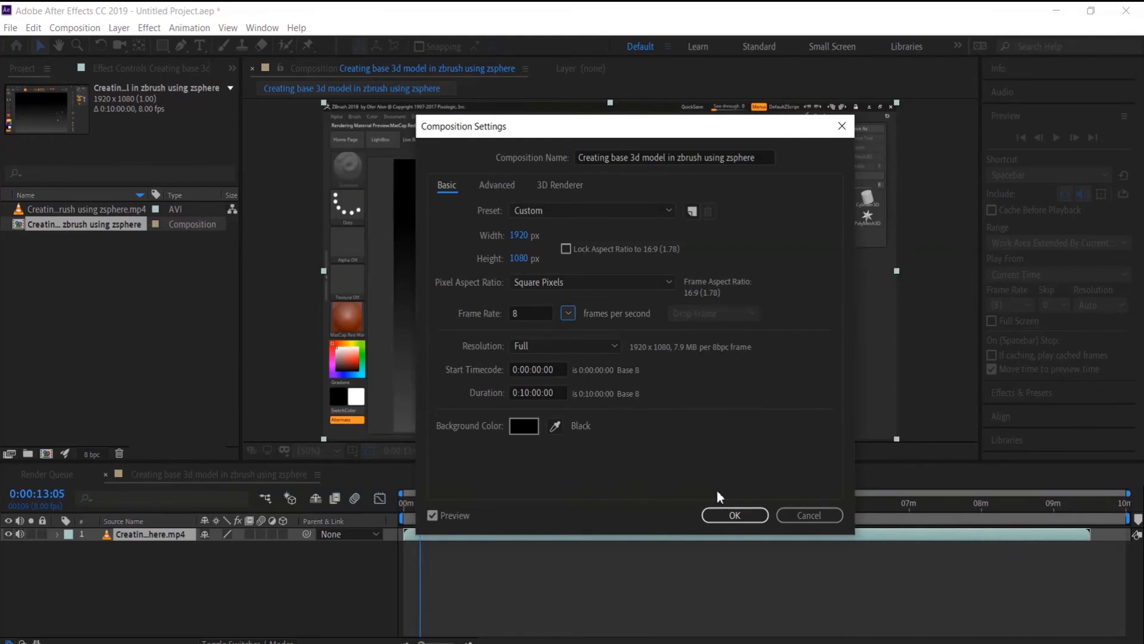
{"action": "left_click", "coordinate": [735, 515]}
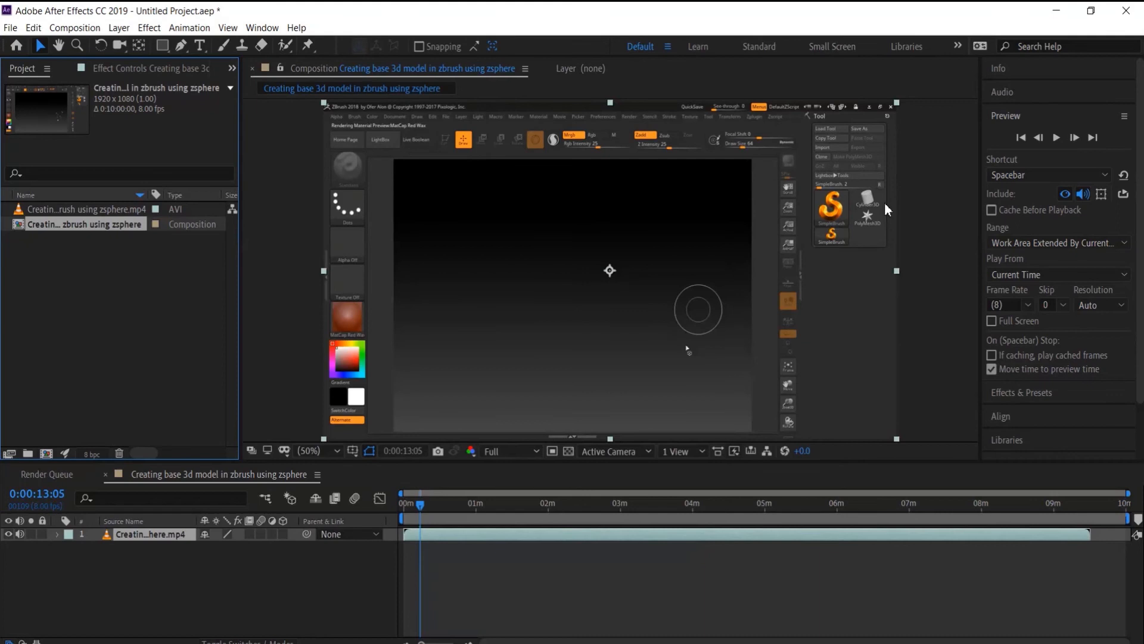
Move the current time back to about 0:00:04:03 and preview the composition at 8 fps
{"action": "left_click", "coordinate": [1057, 138]}
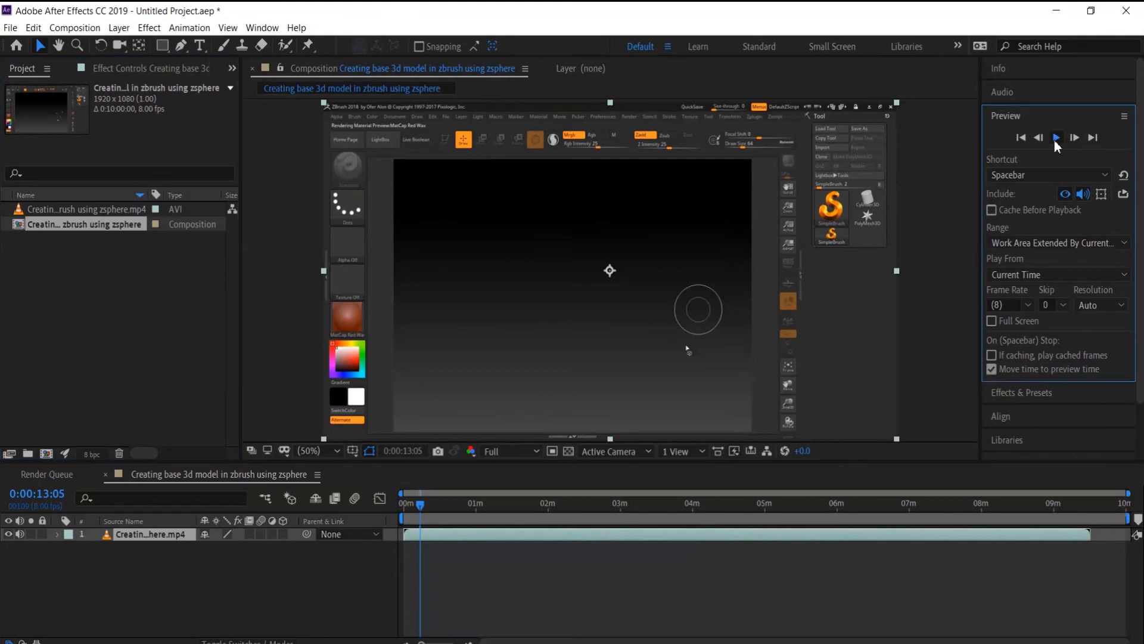
{"action": "left_click", "coordinate": [413, 503]}
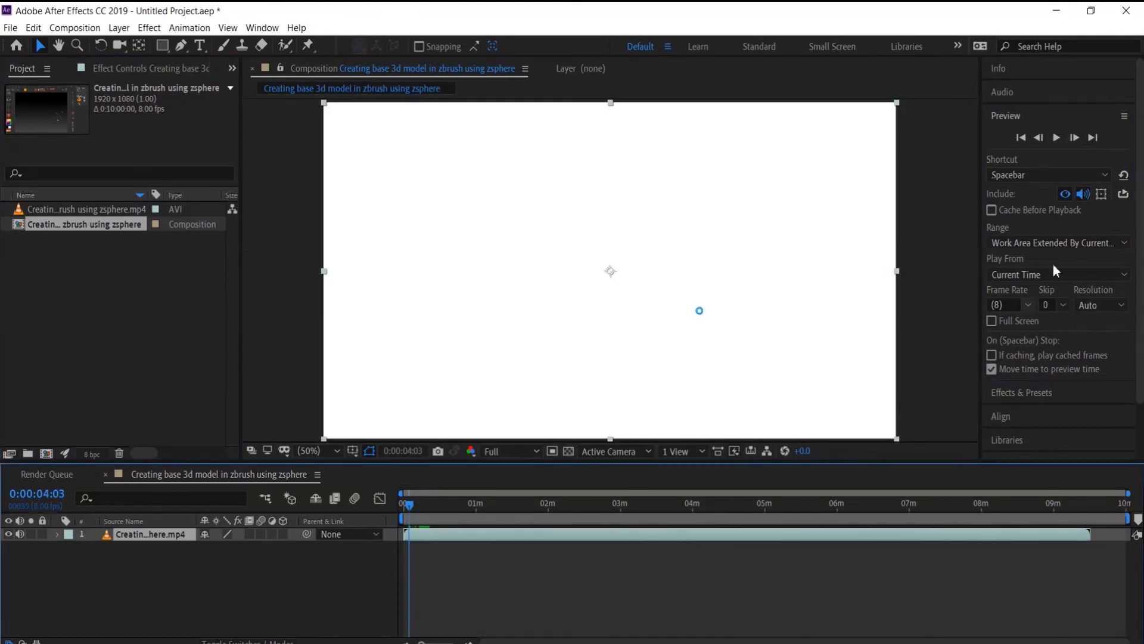
{"action": "left_click", "coordinate": [1056, 139]}
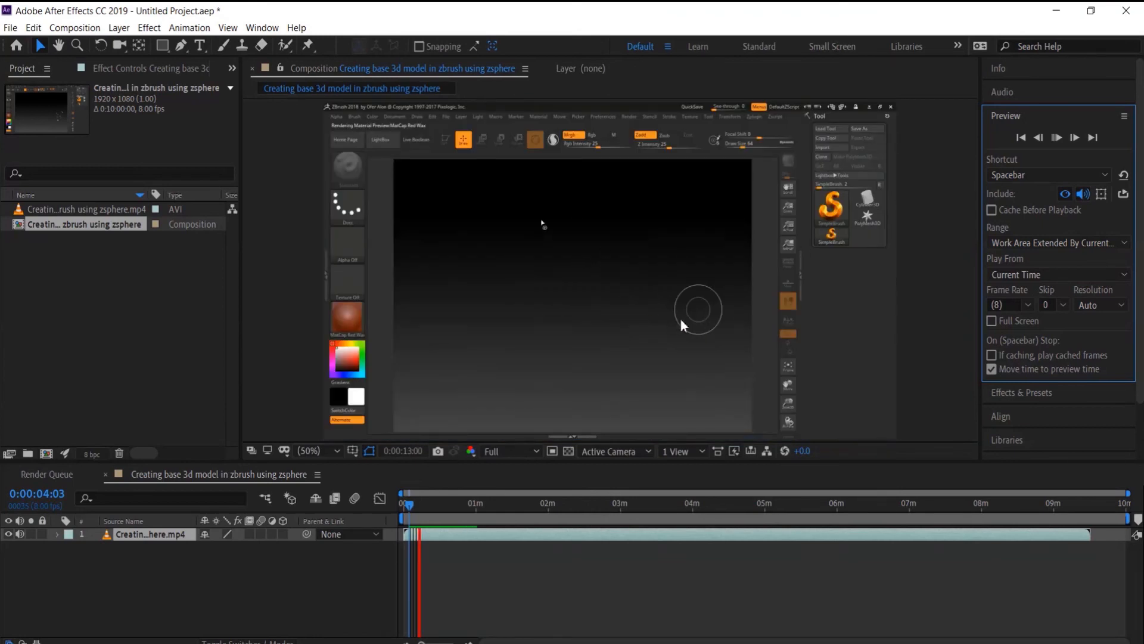
Set the composition's frame rate to 12 fps
{"action": "right_click", "coordinate": [122, 225]}
{"action": "left_click", "coordinate": [141, 232]}
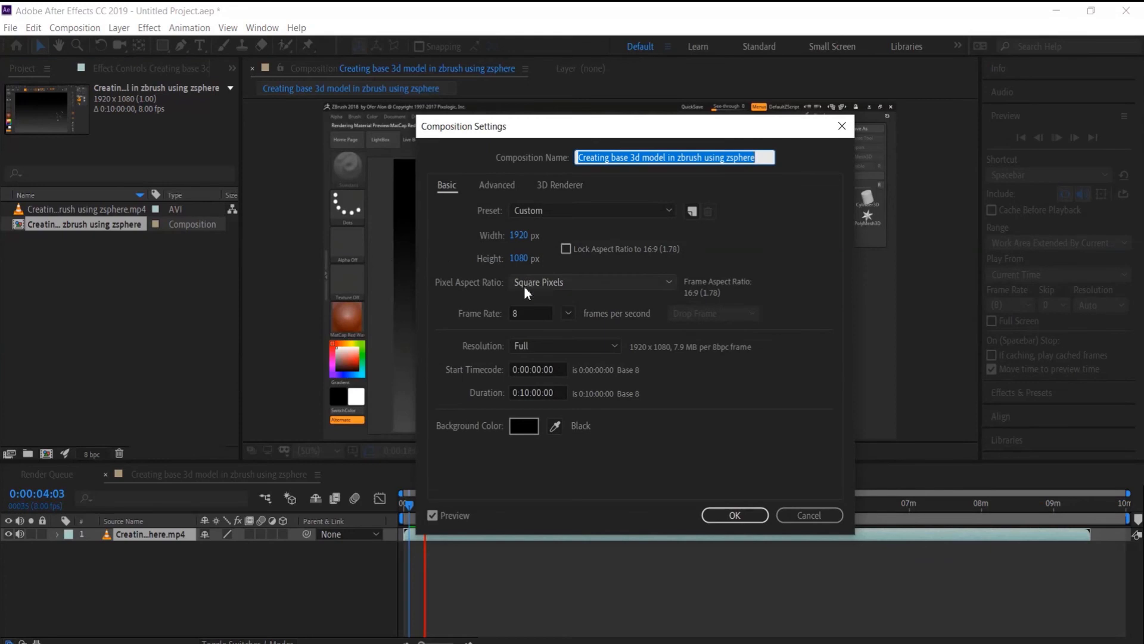
{"action": "left_click", "coordinate": [567, 312]}
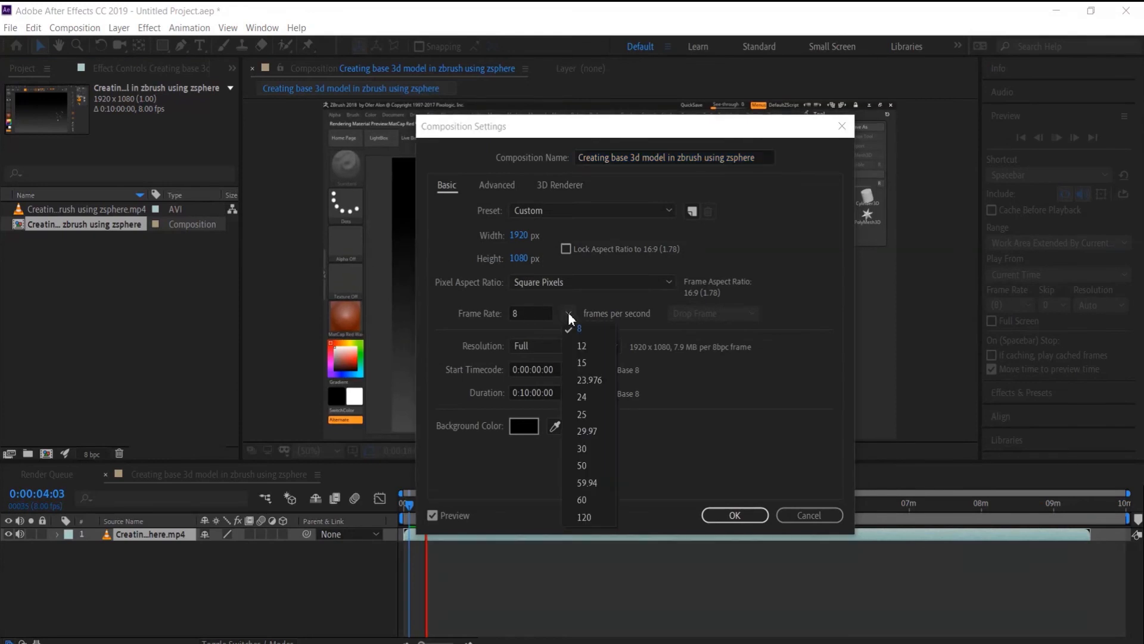
{"action": "left_click", "coordinate": [569, 349]}
{"action": "left_click", "coordinate": [735, 515]}
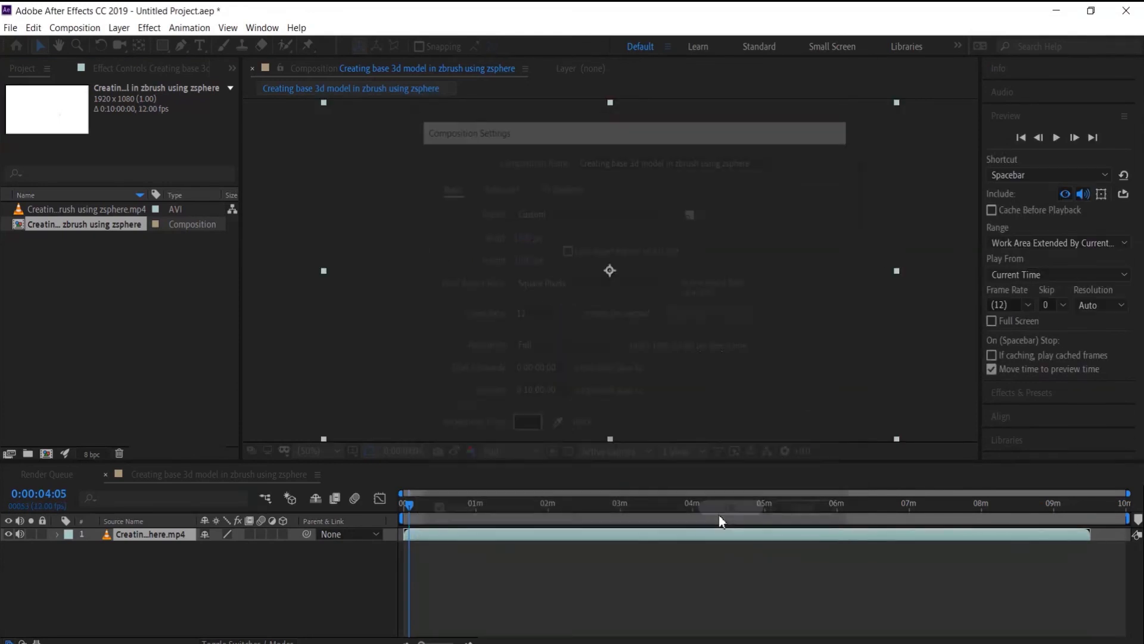
Preview the composition at 12 fps, restarting playback from about 0:00:14:03
{"action": "left_click", "coordinate": [1057, 137]}
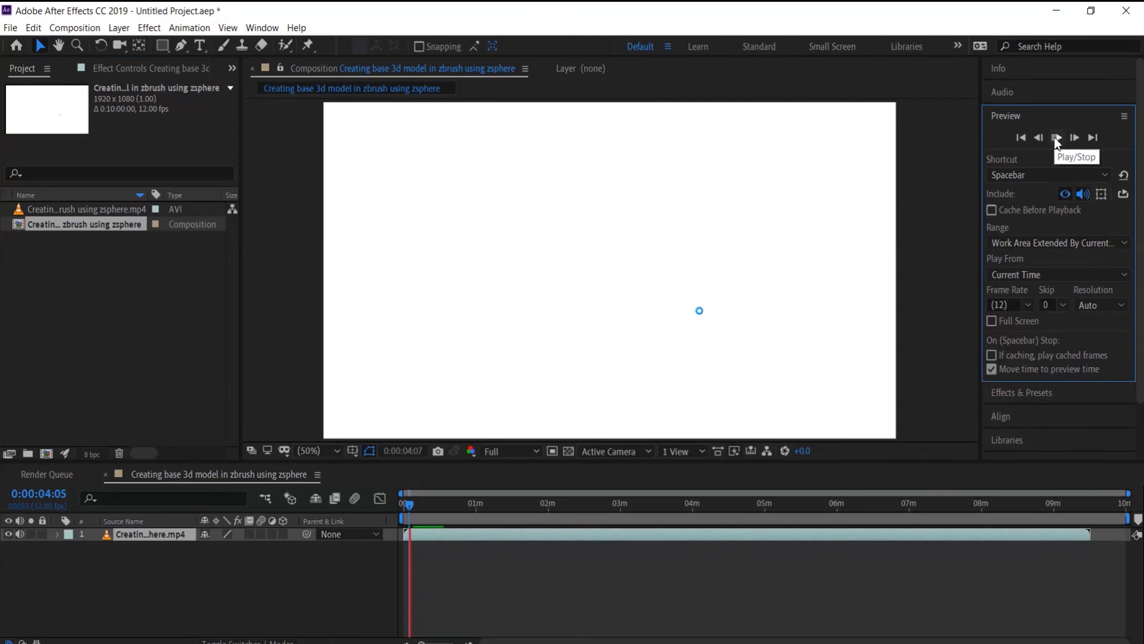
{"action": "left_click", "coordinate": [422, 505]}
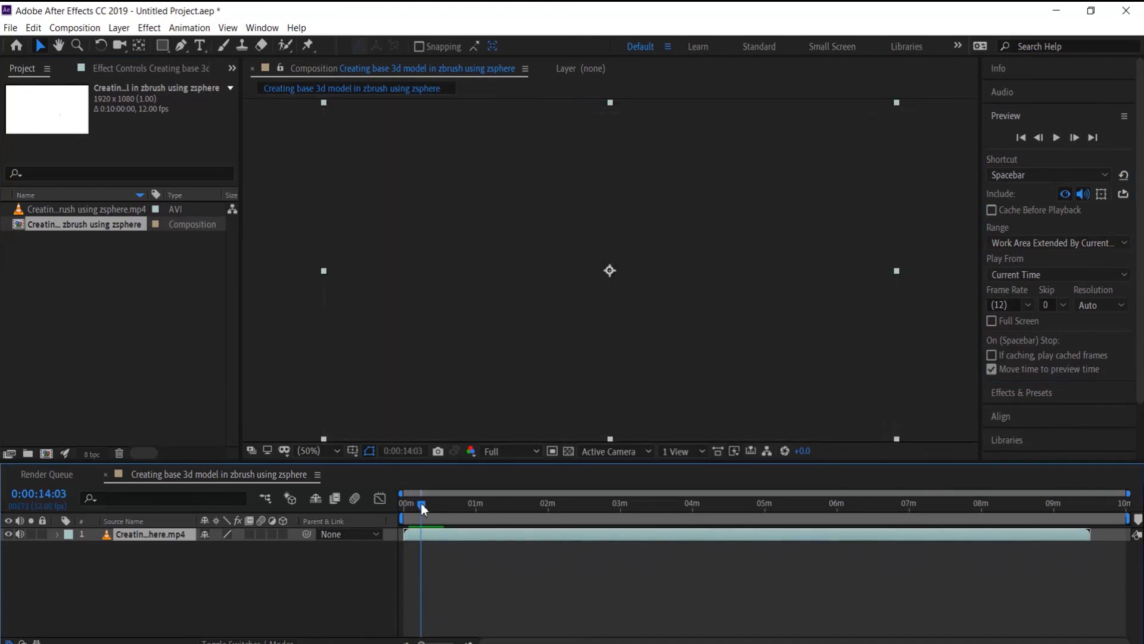
{"action": "left_click", "coordinate": [1057, 137]}
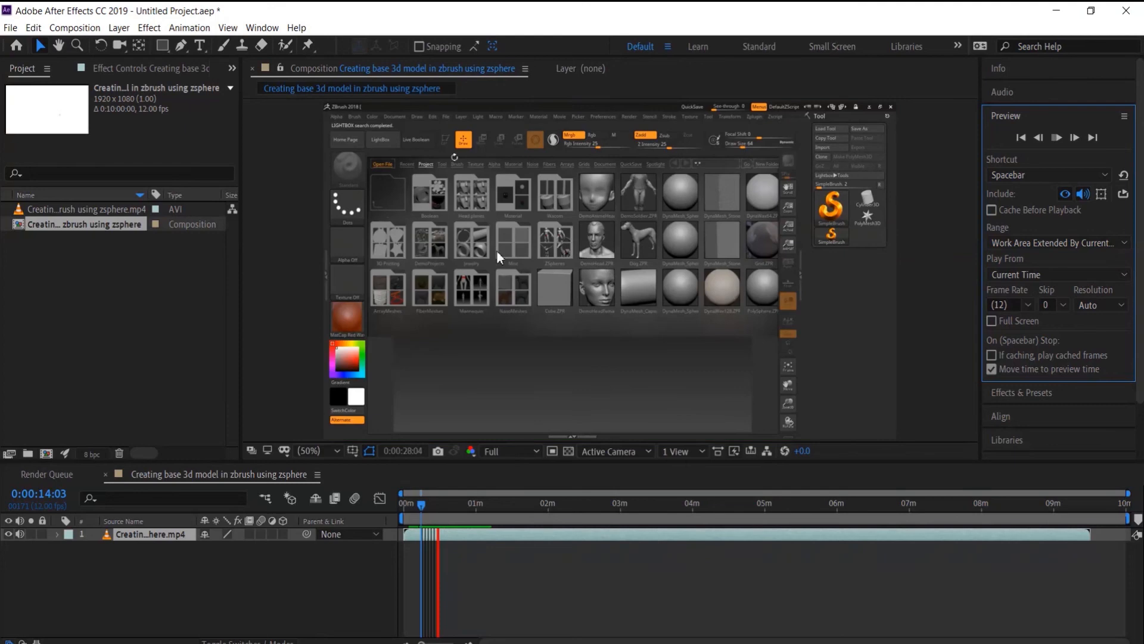
{"action": "right_click", "coordinate": [93, 223]}
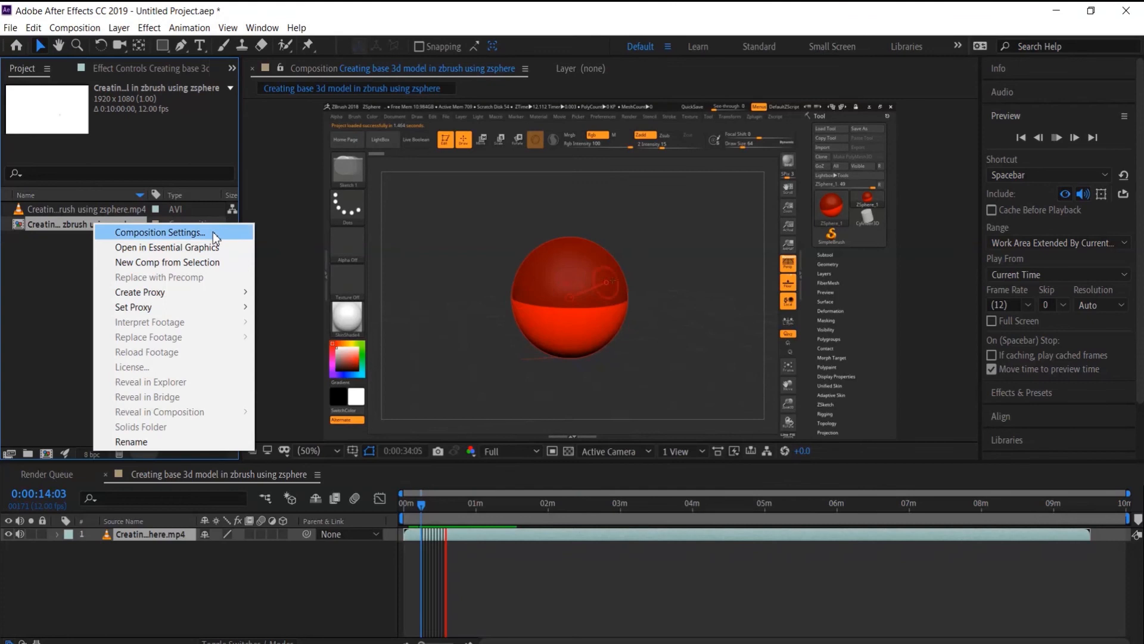
{"action": "left_click", "coordinate": [213, 231]}
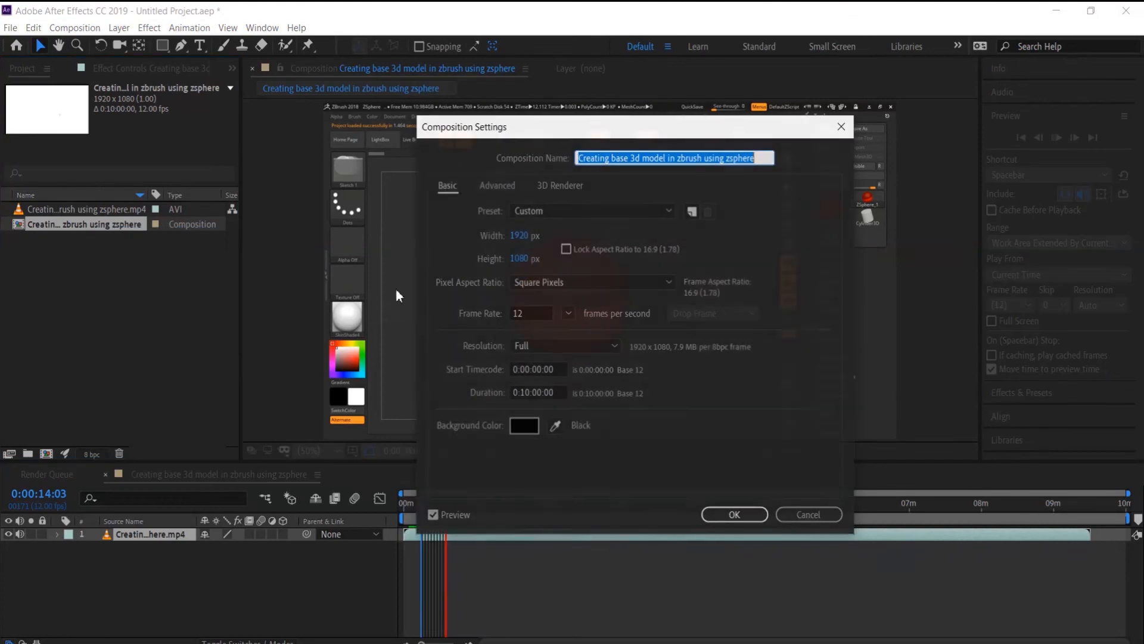
{"action": "left_click", "coordinate": [568, 312]}
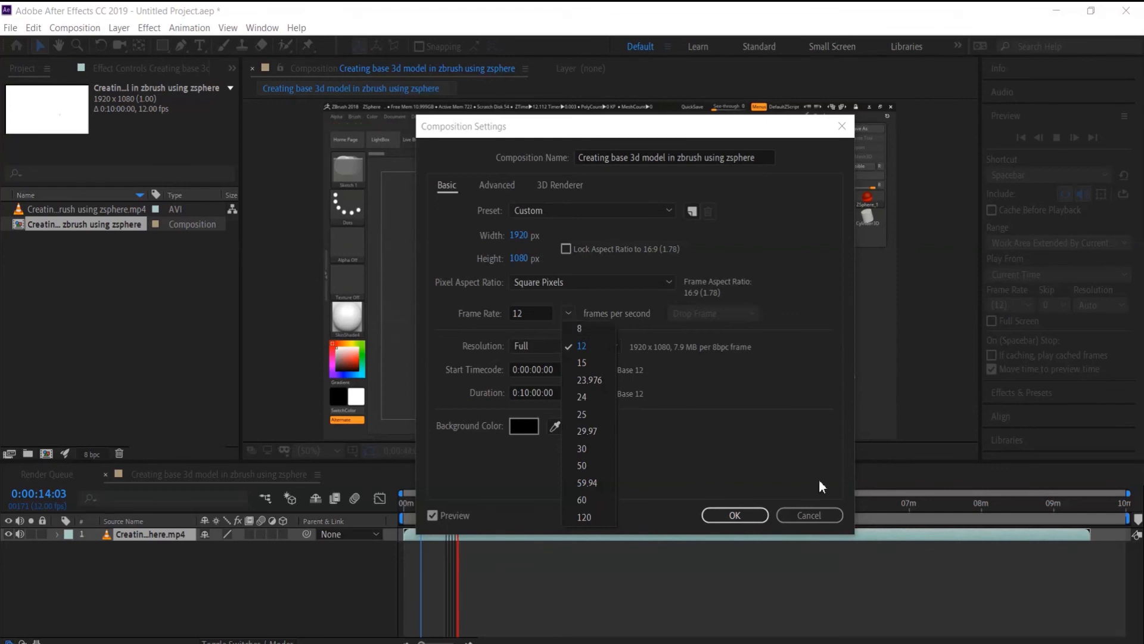
{"action": "left_click", "coordinate": [808, 515]}
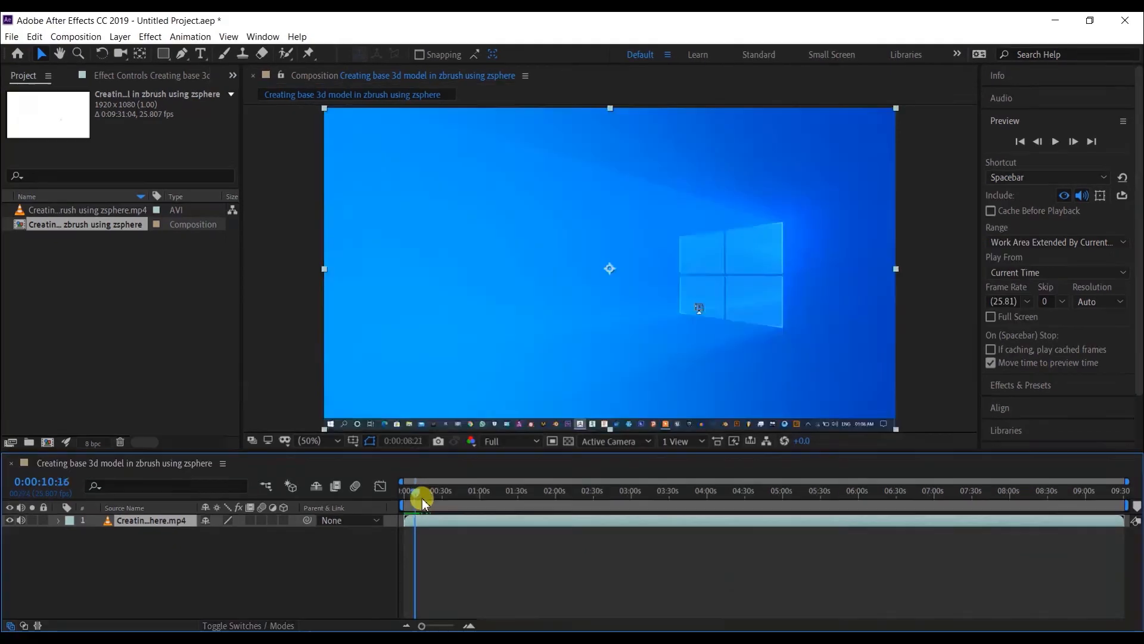
Preview the footage from about 0:00:14:19 and place the current time at about 0:00:16:13
{"action": "left_click", "coordinate": [423, 498]}
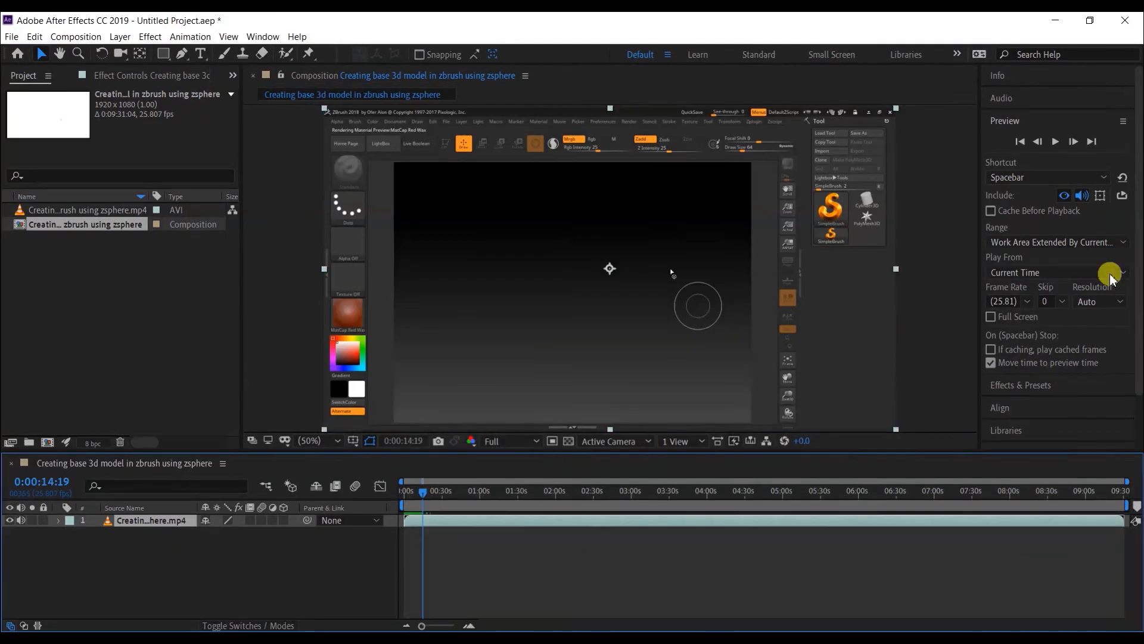
{"action": "left_click", "coordinate": [1042, 145]}
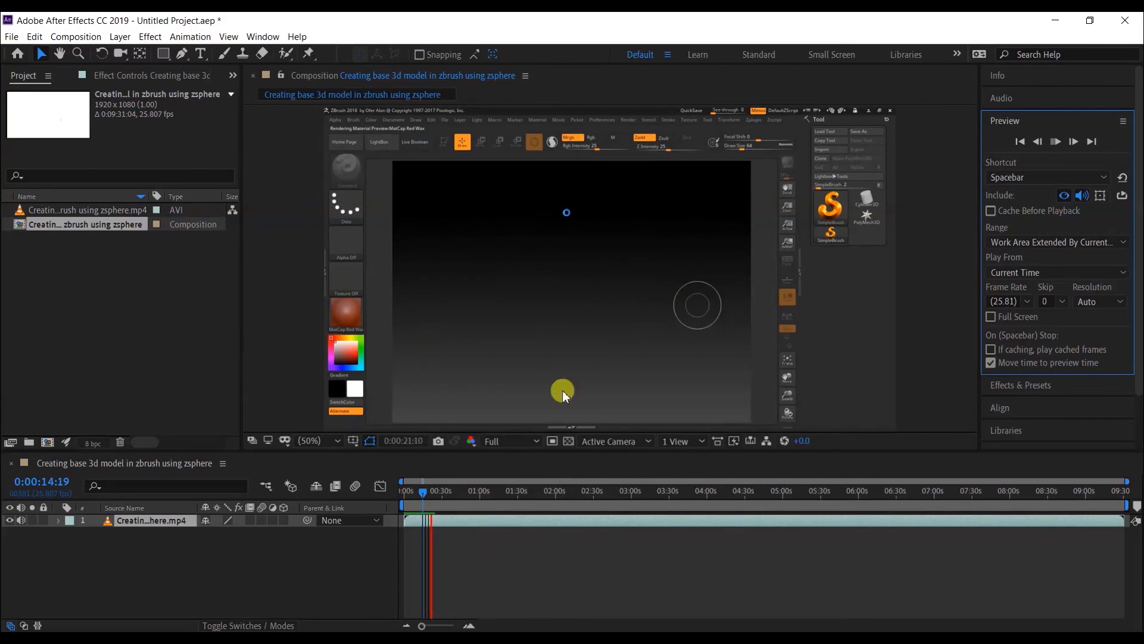
{"action": "left_click", "coordinate": [432, 491]}
{"action": "left_click_drag", "start_coordinate": [412, 497], "coordinate": [425, 495]}
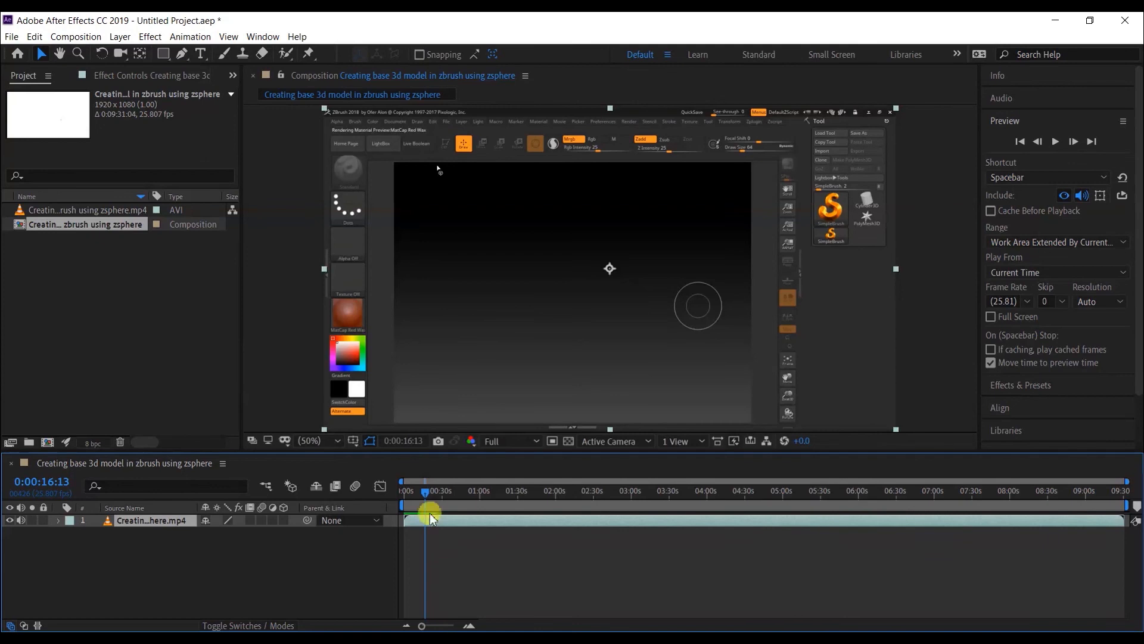
Pre-compose the video layer with its default settings and open the resulting nested composition
{"action": "right_click", "coordinate": [465, 522]}
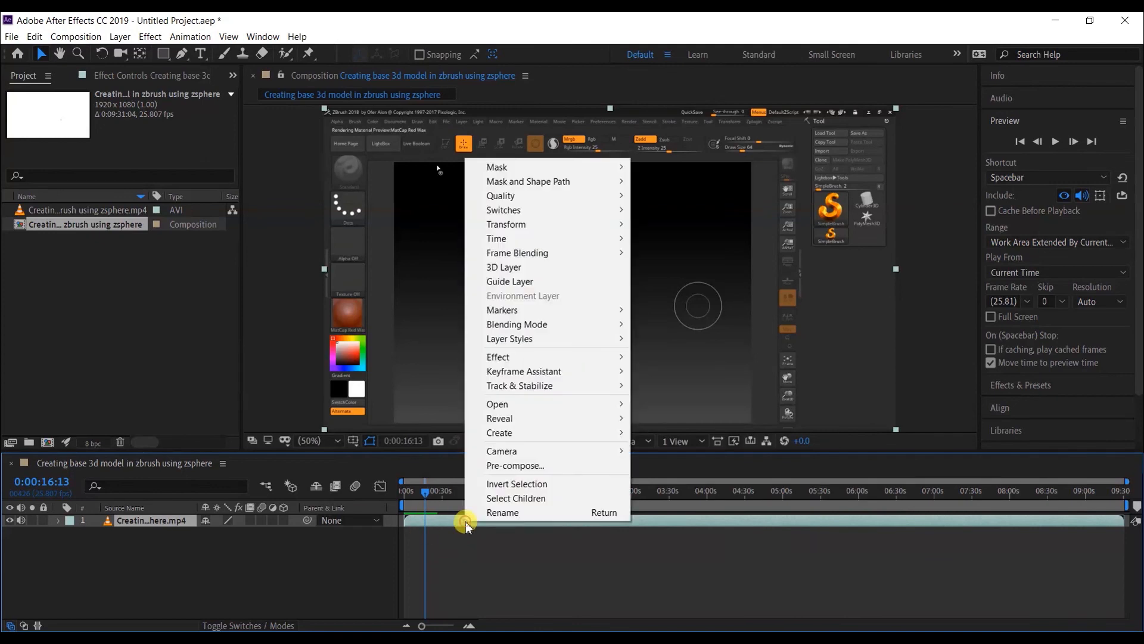
{"action": "left_click", "coordinate": [506, 466]}
{"action": "left_click", "coordinate": [593, 440]}
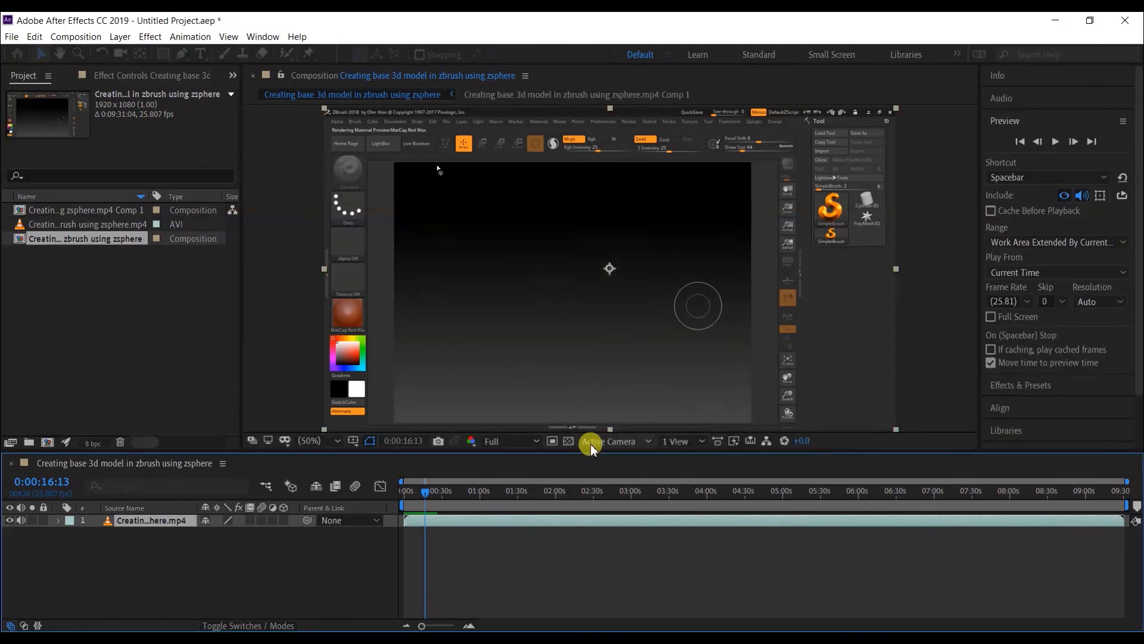
{"action": "double_click", "coordinate": [713, 522]}
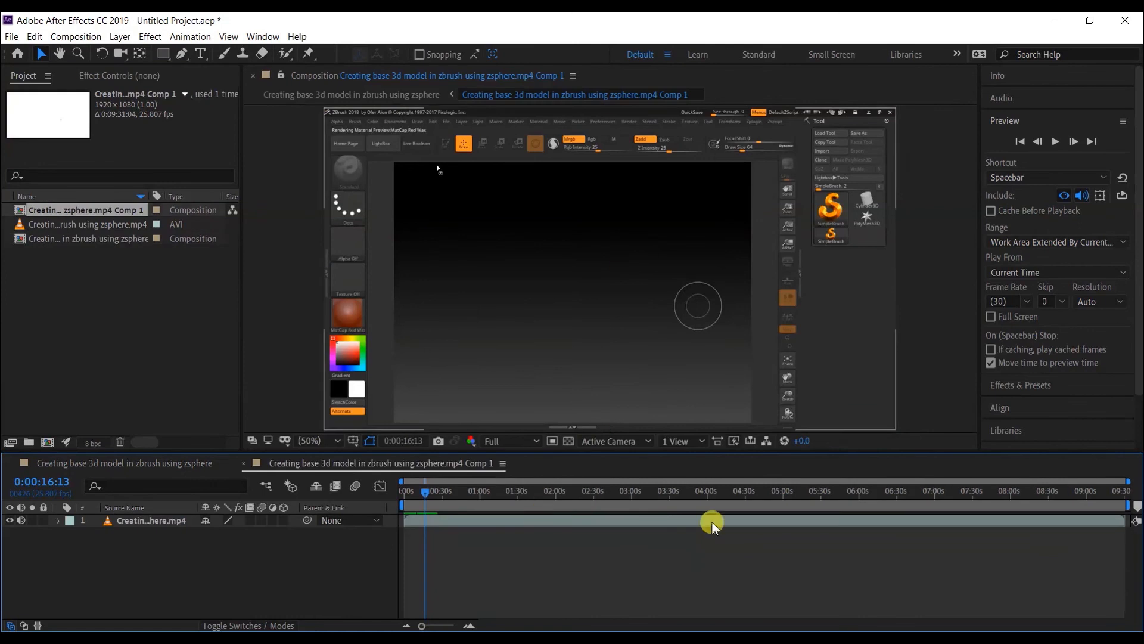
Enable time remapping on the video layer and move its end keyframe earlier, to about 4:37 on the timeline
{"action": "left_click", "coordinate": [530, 522]}
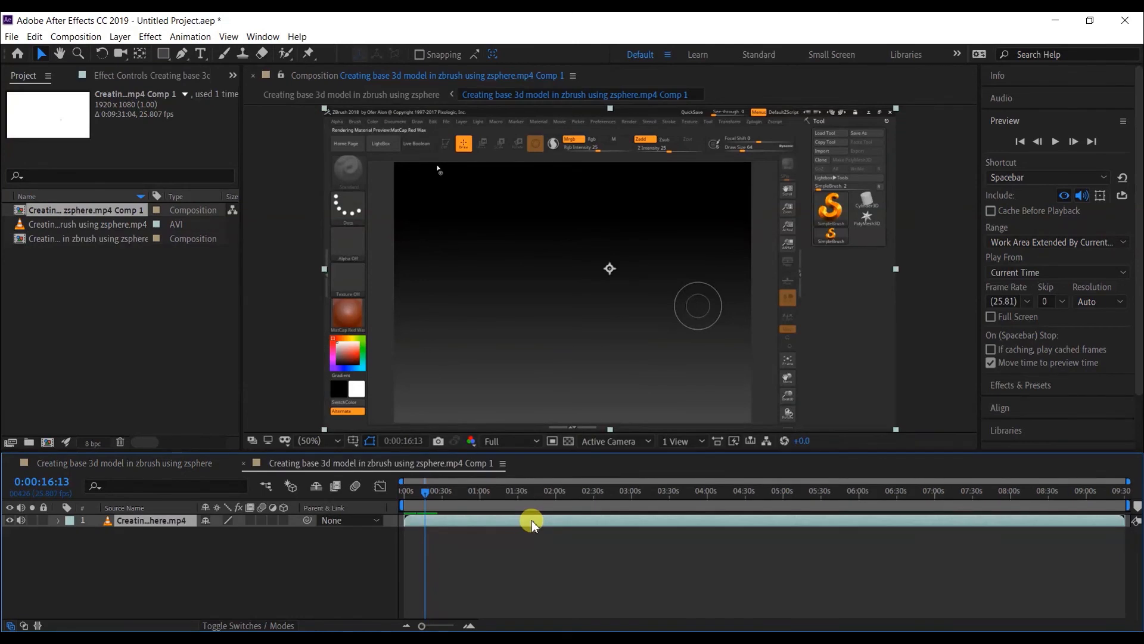
{"action": "right_click", "coordinate": [532, 523]}
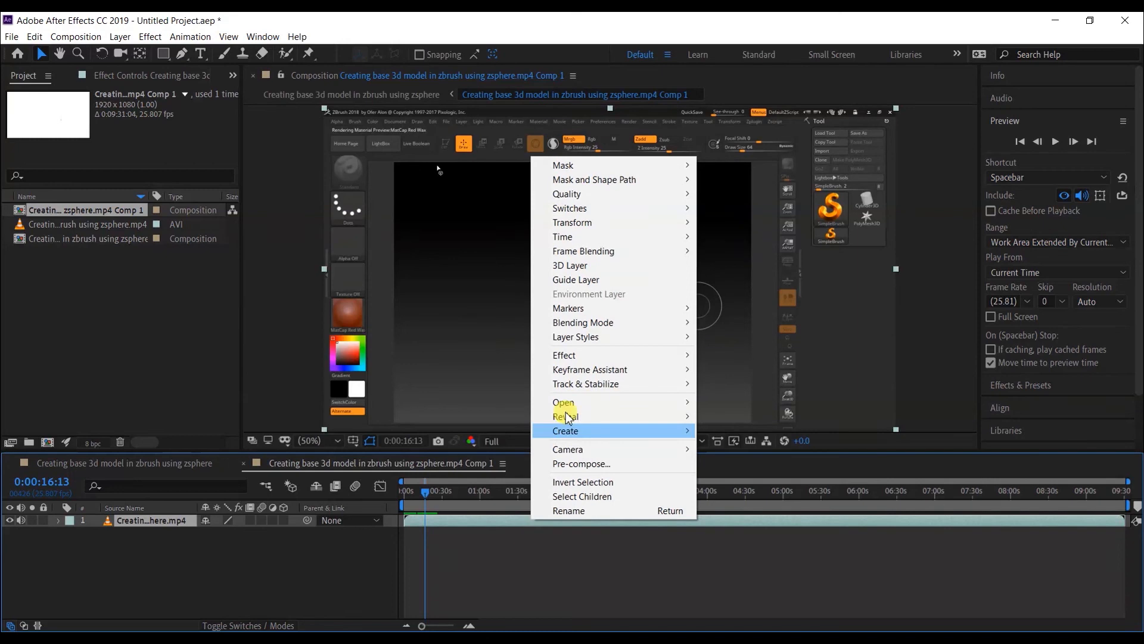
{"action": "mouse_move", "coordinate": [583, 240]}
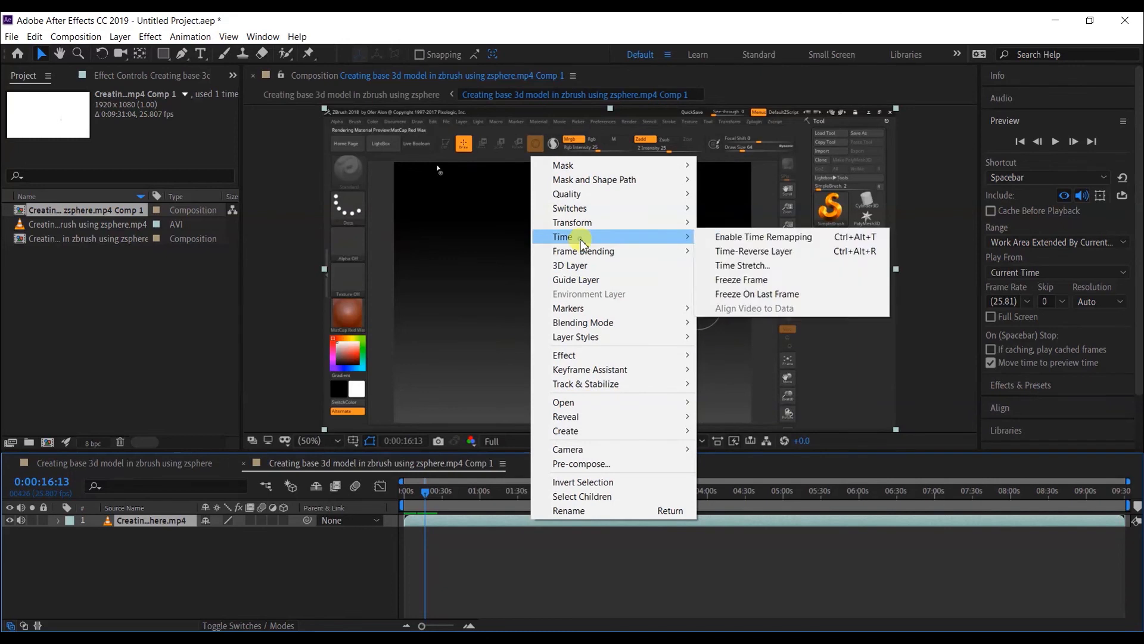
{"action": "left_click", "coordinate": [754, 237]}
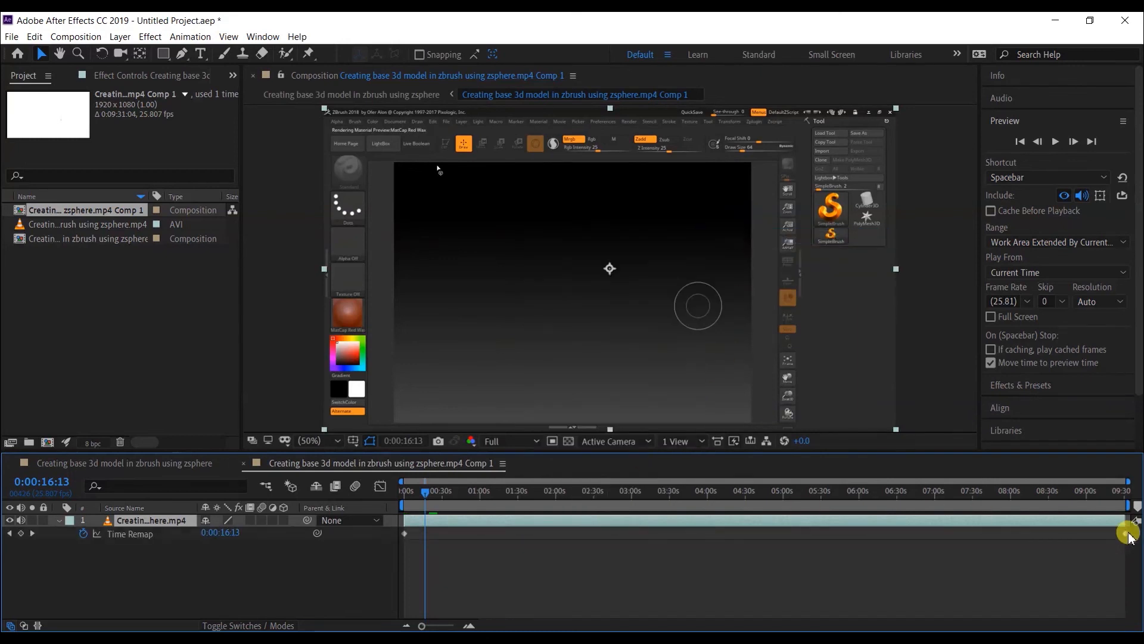
{"action": "left_click_drag", "start_coordinate": [1127, 536], "coordinate": [754, 528]}
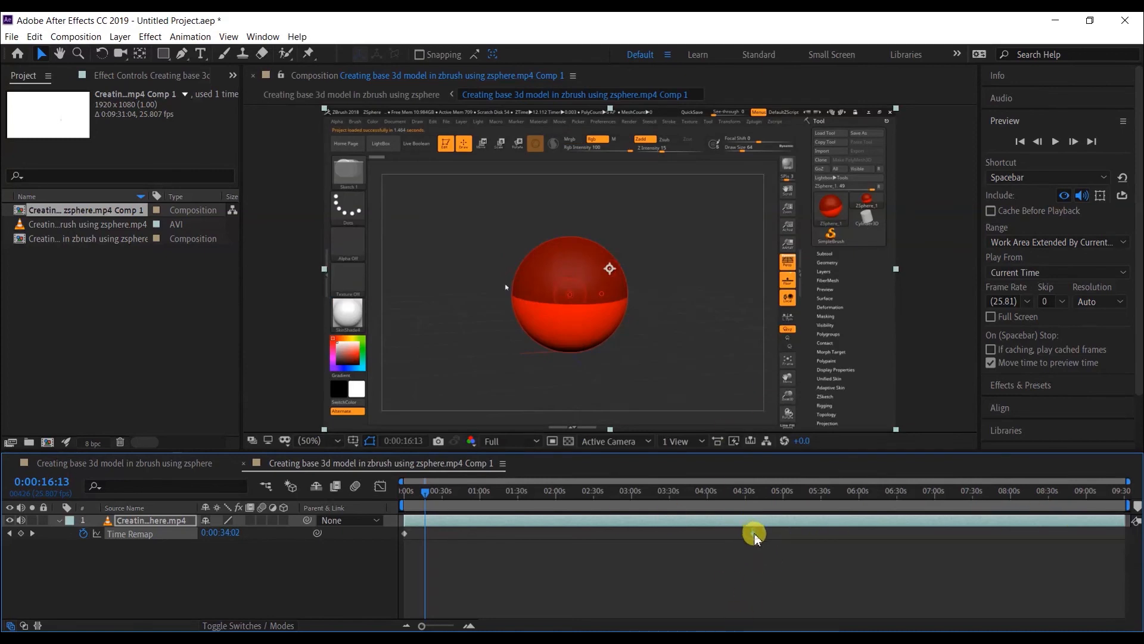
End the nested composition's work area at the last Time Remap keyframe, about 4:39, and trim the composition to the work area
{"action": "left_click_drag", "start_coordinate": [755, 535], "coordinate": [756, 536]}
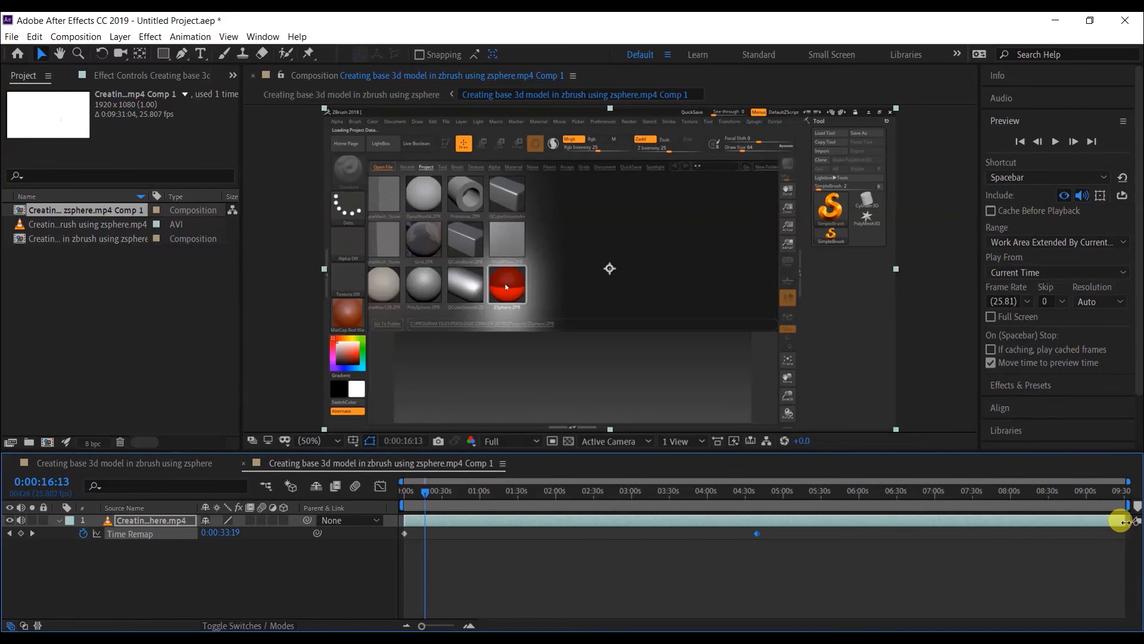
{"action": "mouse_move", "coordinate": [1125, 500]}
{"action": "left_mouse_down"}
{"action": "mouse_move", "coordinate": [971, 492]}
{"action": "mouse_move", "coordinate": [758, 506]}
{"action": "left_mouse_up"}
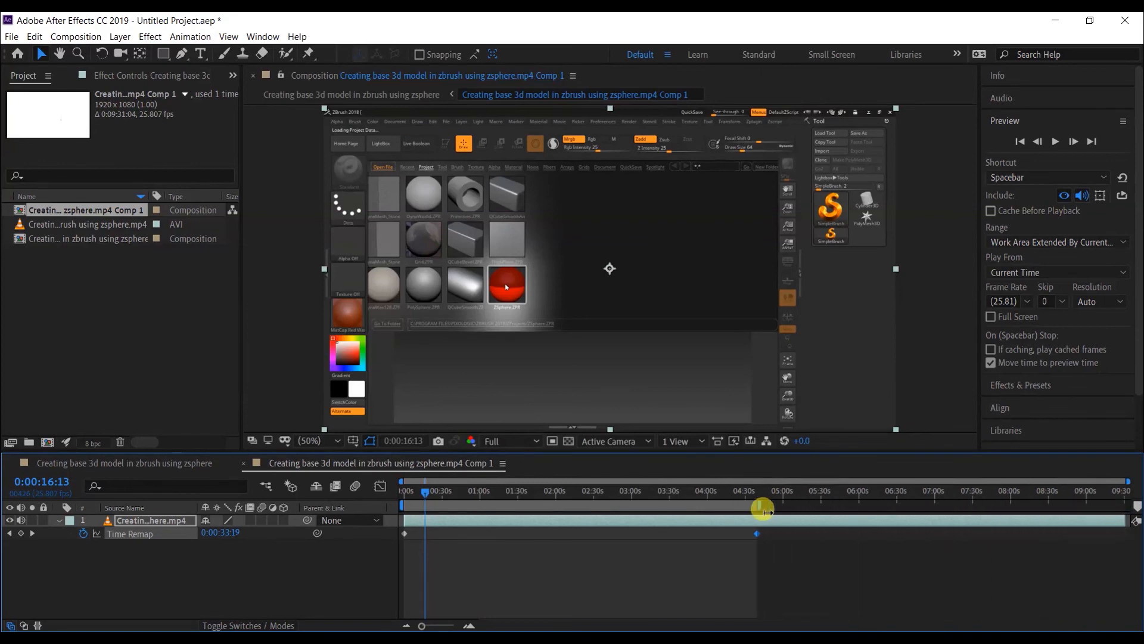
{"action": "right_click", "coordinate": [732, 505]}
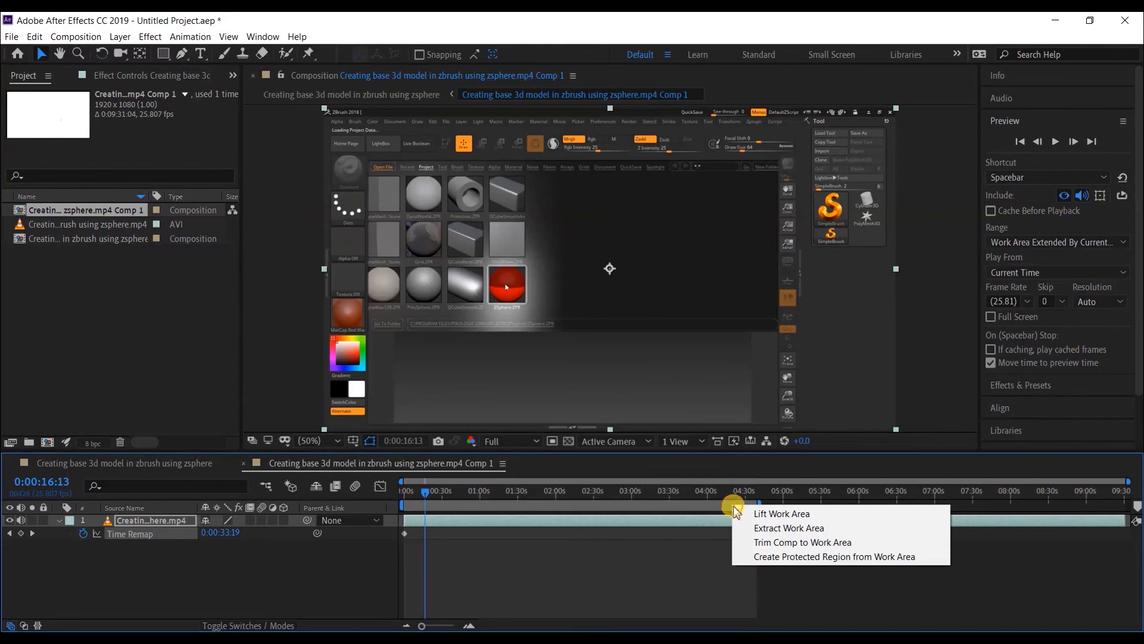
{"action": "left_click", "coordinate": [777, 542]}
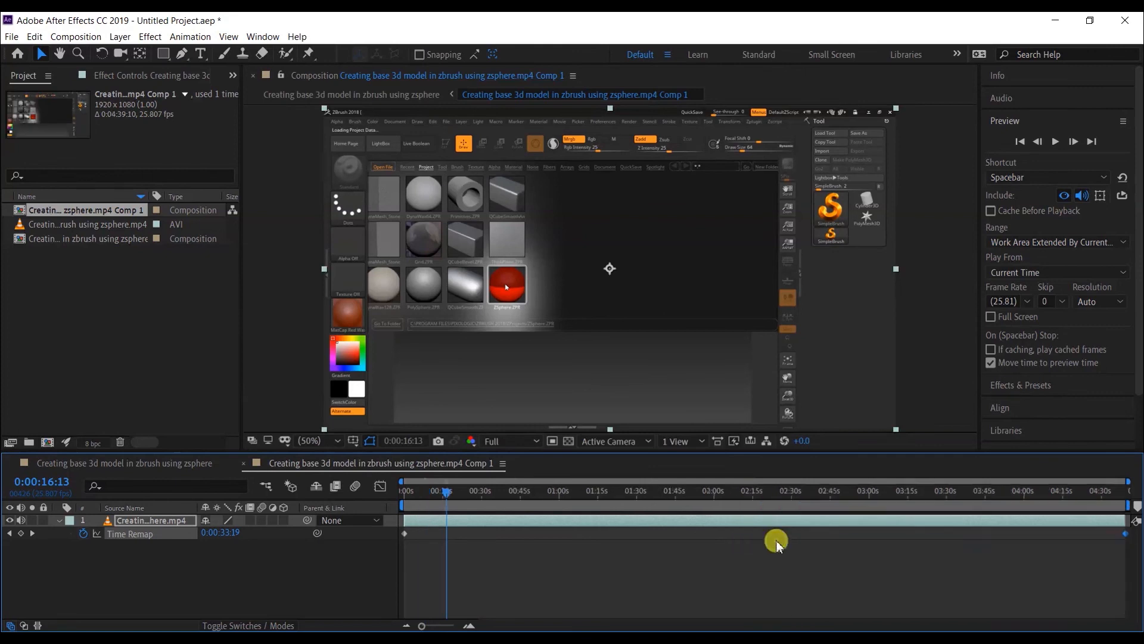
In the main composition, end the work area where the shortened nested layer ends and trim the composition to the work area
{"action": "left_click", "coordinate": [162, 464]}
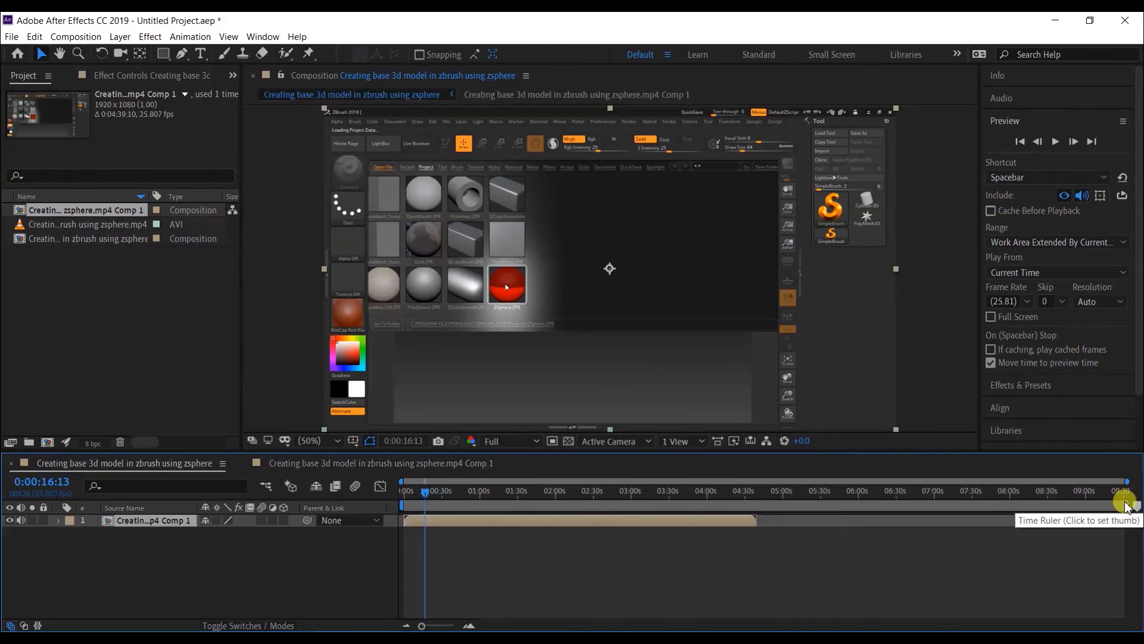
{"action": "mouse_move", "coordinate": [1124, 502]}
{"action": "left_mouse_down"}
{"action": "mouse_move", "coordinate": [1063, 490]}
{"action": "mouse_move", "coordinate": [723, 491]}
{"action": "left_mouse_up"}
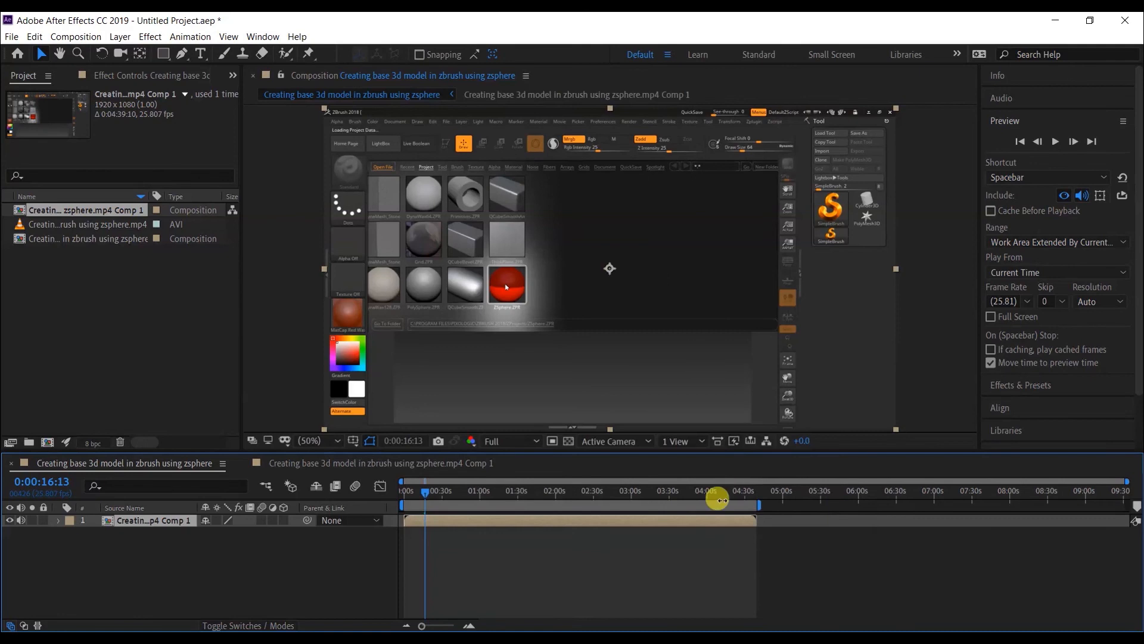
{"action": "right_click", "coordinate": [723, 506]}
{"action": "left_click", "coordinate": [724, 540]}
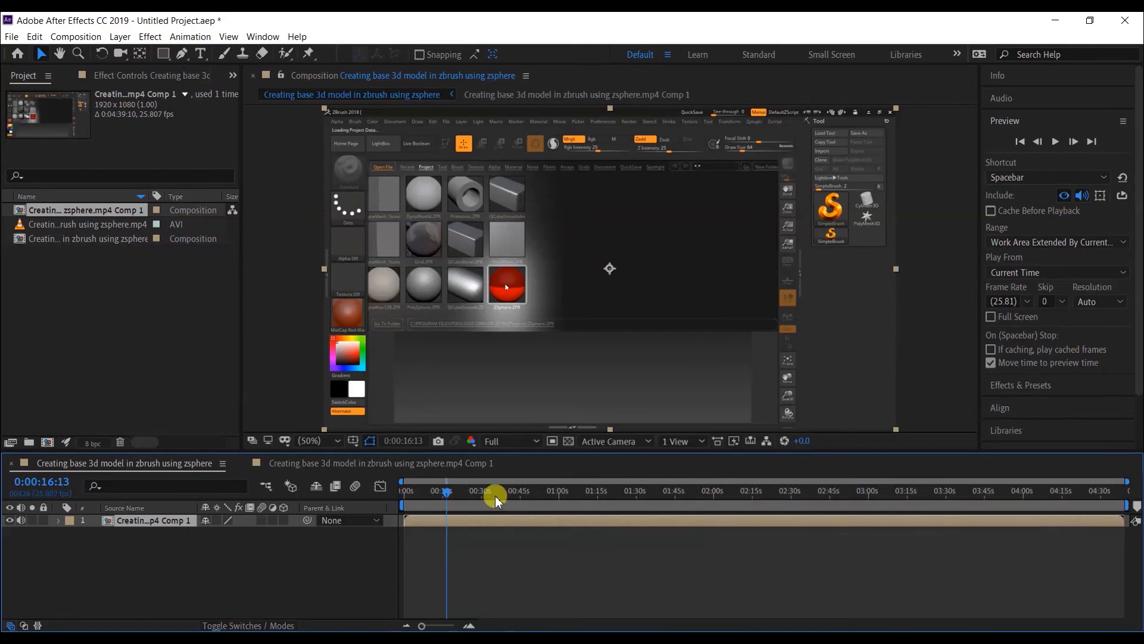
Preview the sped-up footage from the start of the main composition, restart from about 0:00:06:01, and stop at about 0:00:14:19
{"action": "left_click_drag", "start_coordinate": [495, 496], "coordinate": [390, 485]}
{"action": "left_click", "coordinate": [1058, 142]}
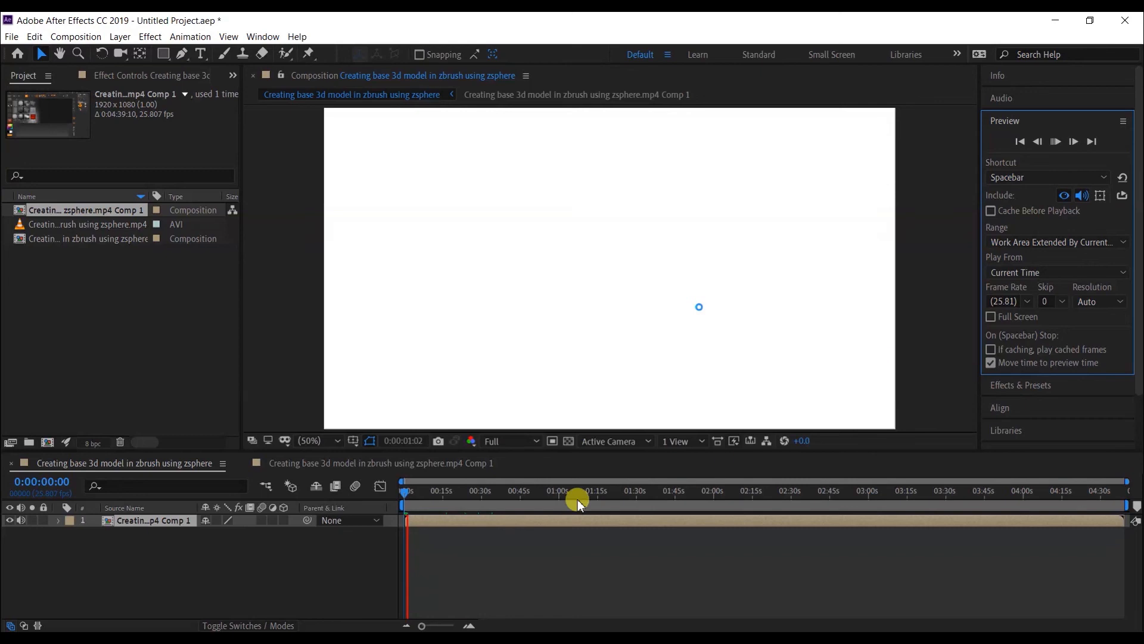
{"action": "left_click", "coordinate": [421, 492]}
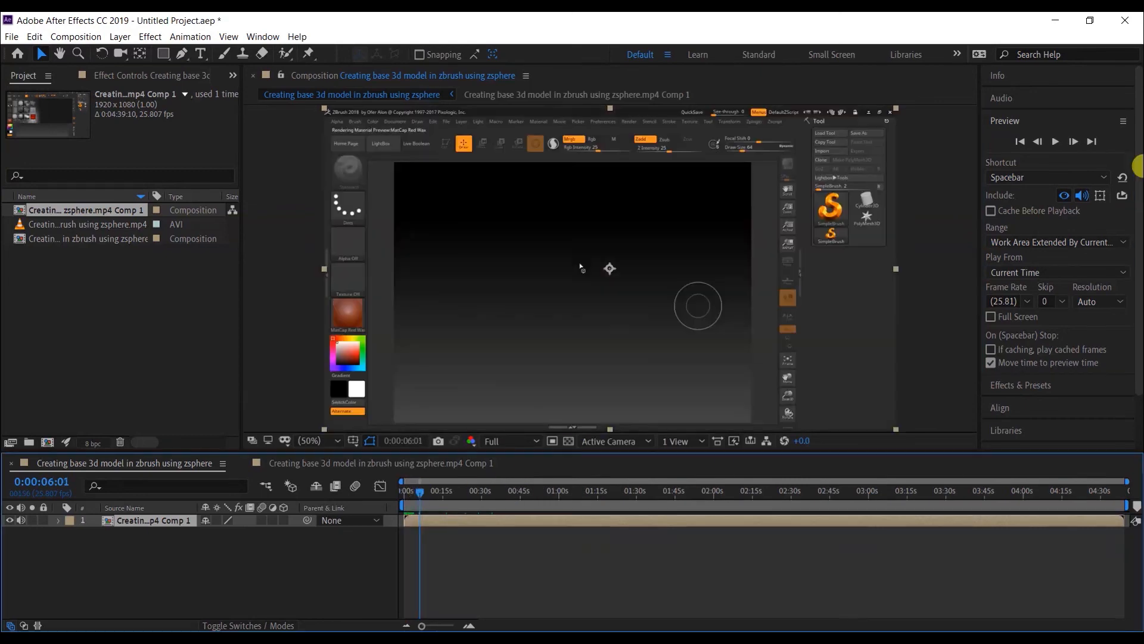
{"action": "left_click", "coordinate": [1053, 141]}
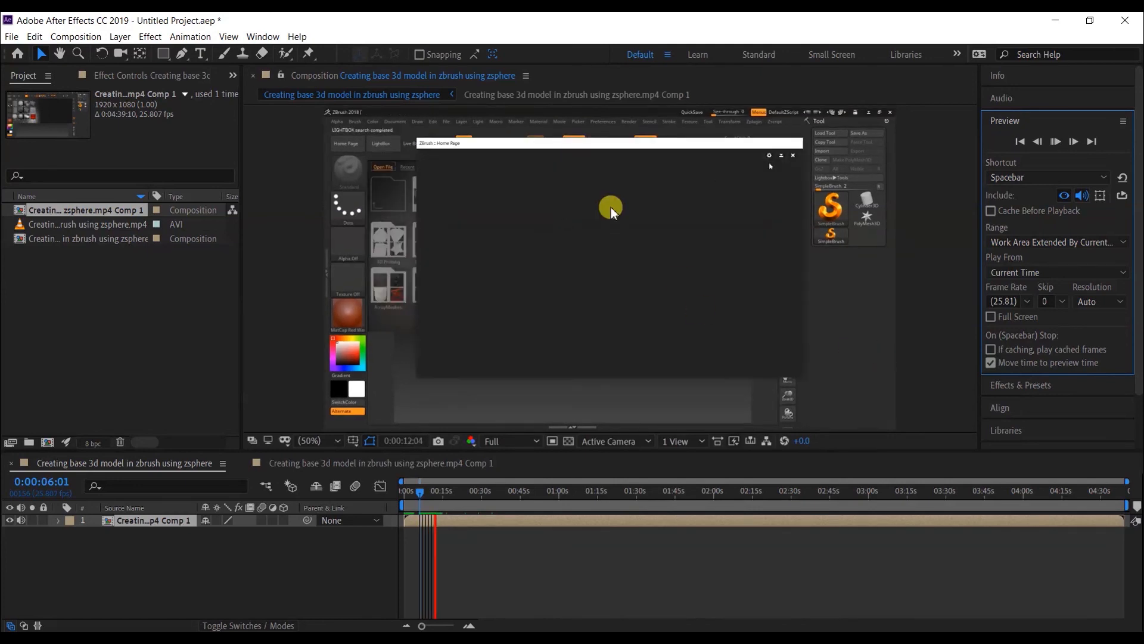
{"action": "left_click", "coordinate": [1056, 143]}
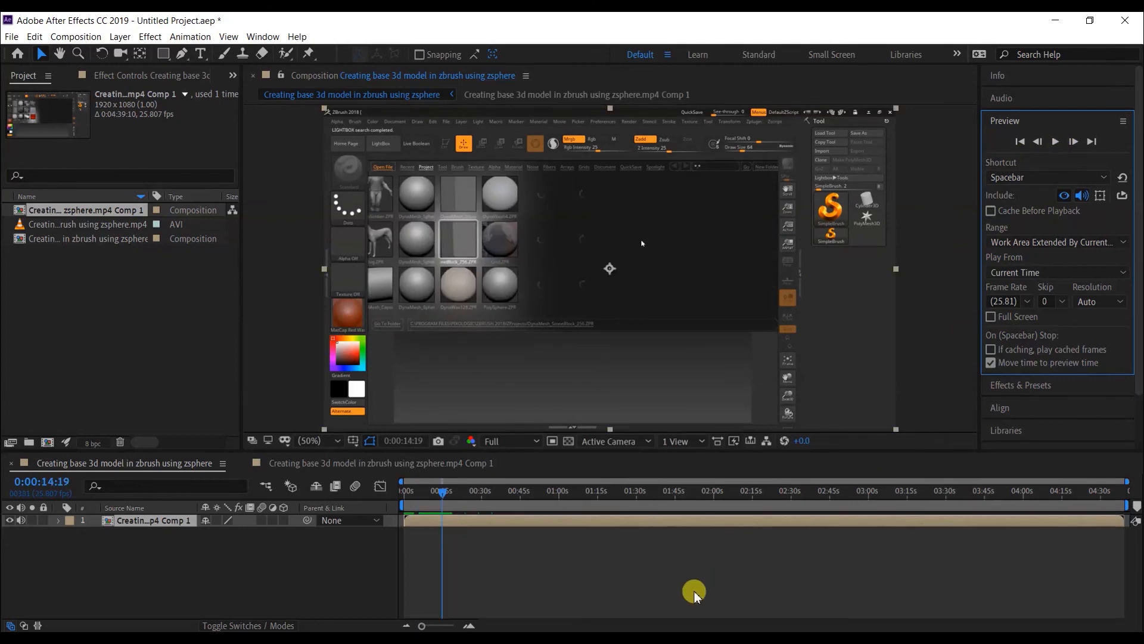
{"action": "left_click", "coordinate": [687, 638]}
{"action": "left_click_drag", "start_coordinate": [898, 580], "coordinate": [557, 352]}
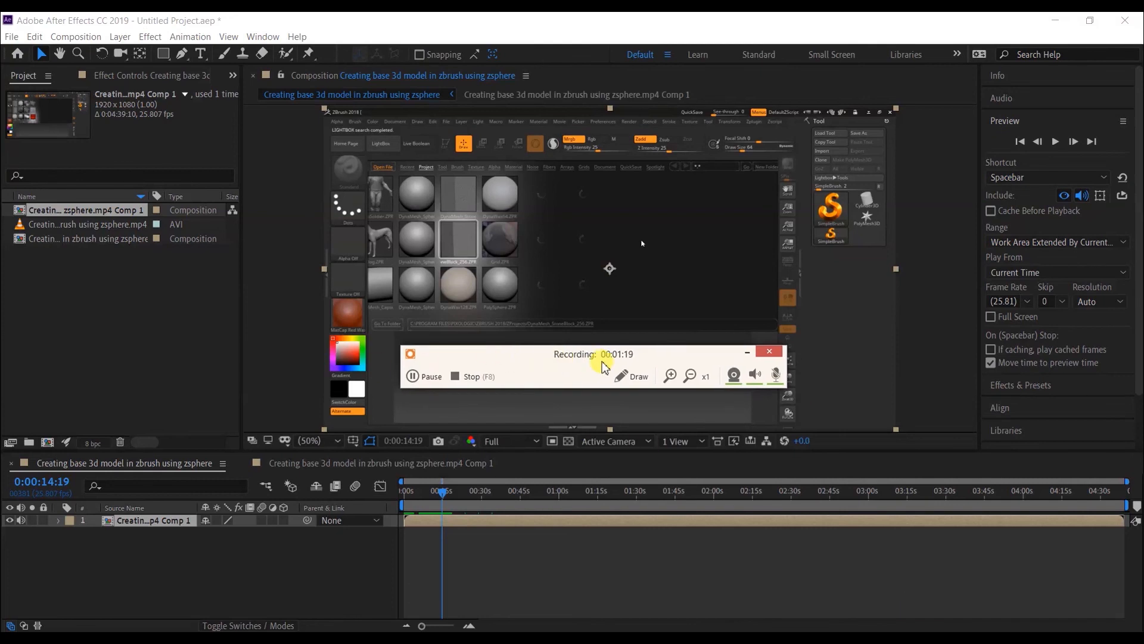